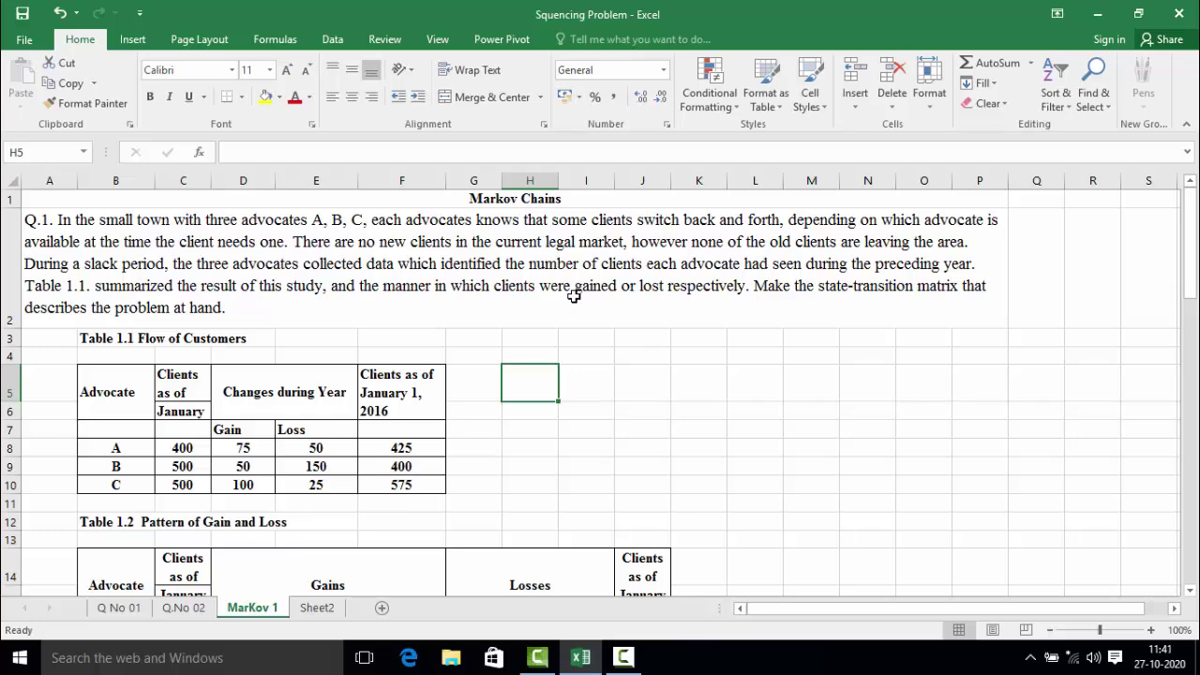
- Examine the advocates, their opening client counts and their losses in Table 1.1 Flow of Customers
scroll(195, 270, down, 1)
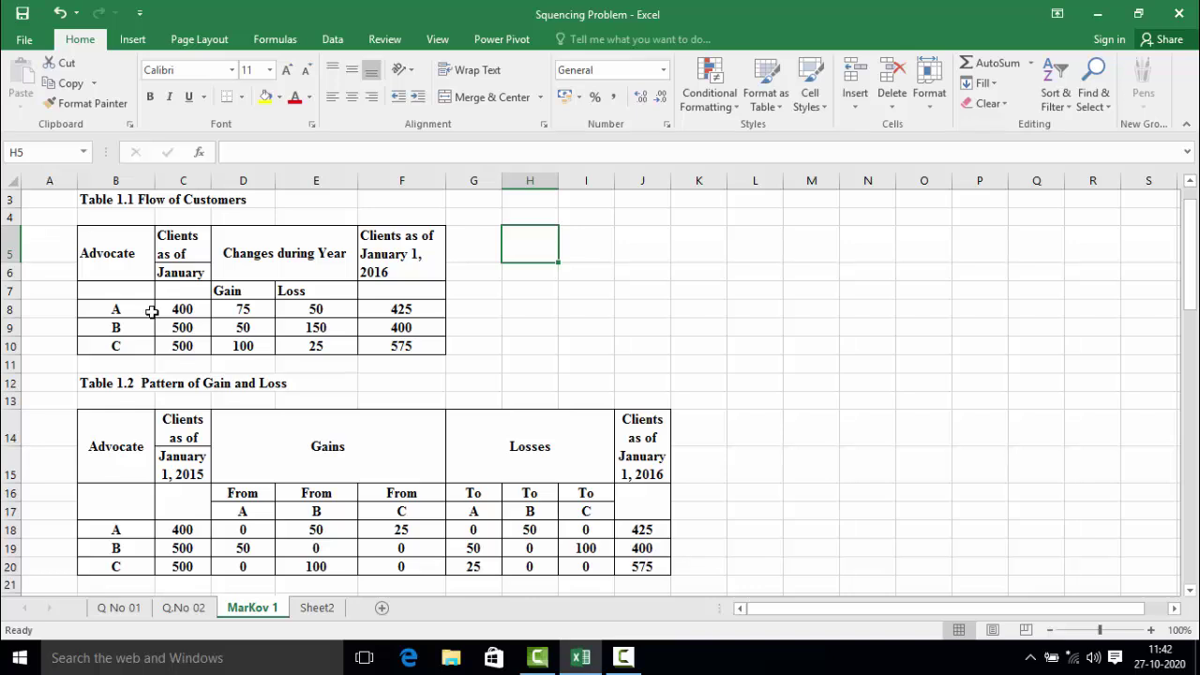
click(121, 310)
drag(120, 311, 119, 343)
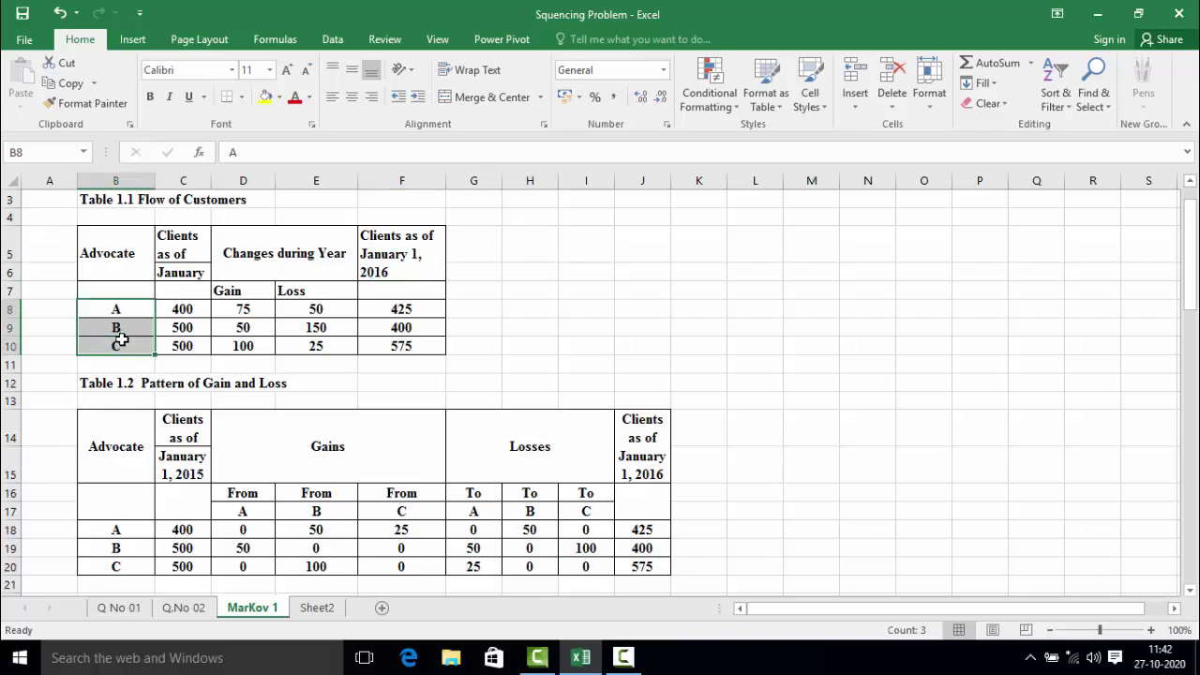
drag(183, 309, 181, 335)
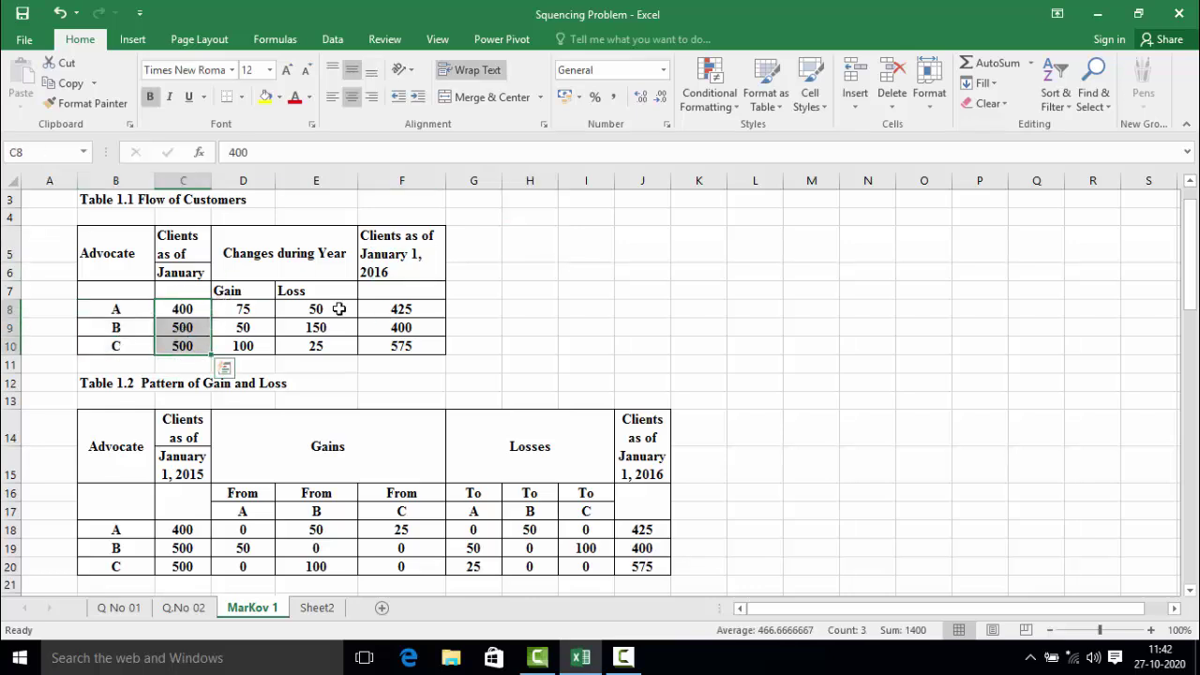
drag(337, 311, 319, 348)
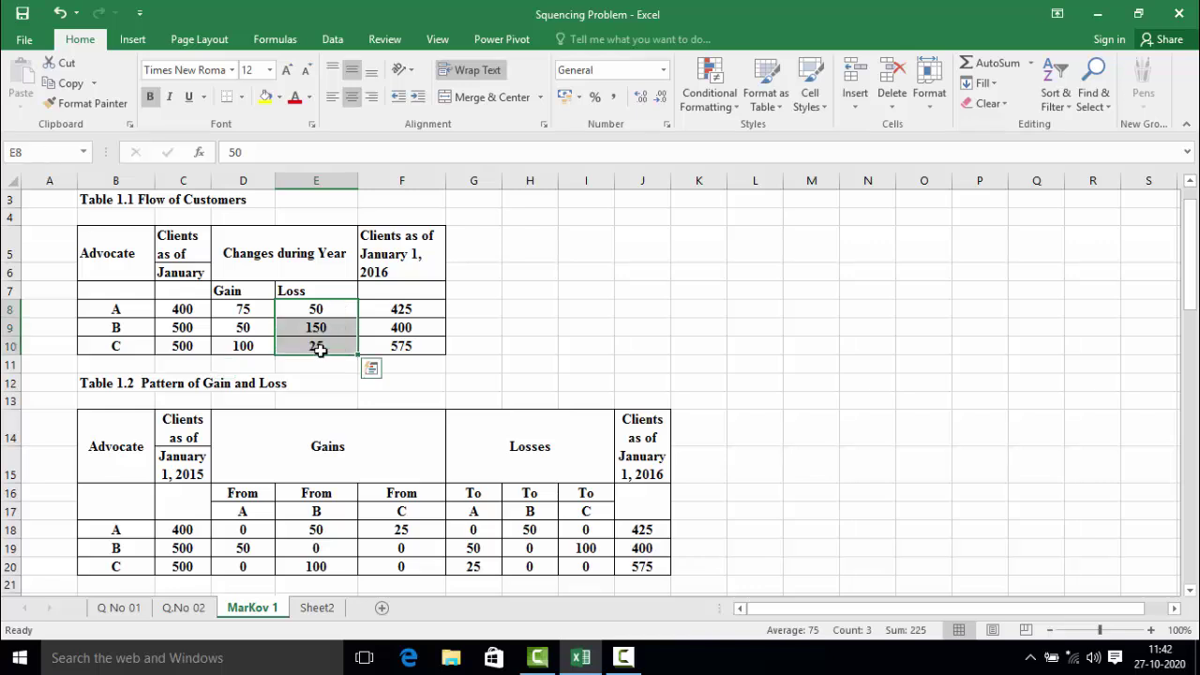
click(642, 291)
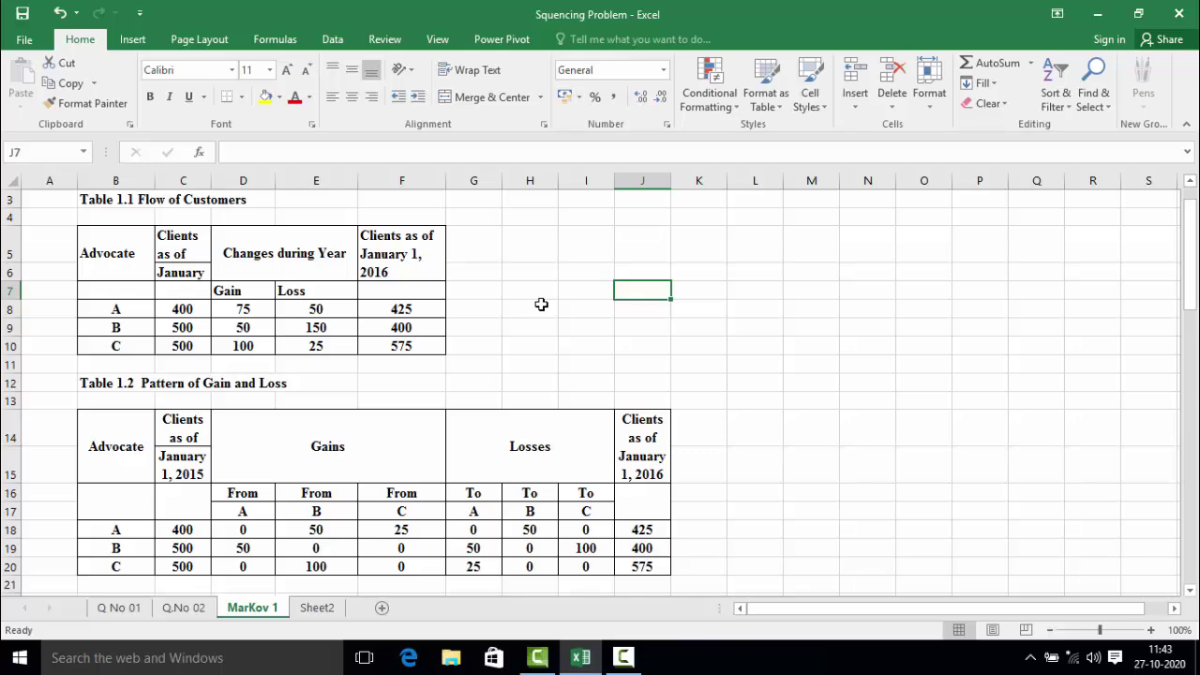
click(311, 302)
- Enter the number of retained customers in the Step No 01 table: 350 for A, 350 for B and 475 for C
scroll(310, 302, down, 6)
click(636, 363)
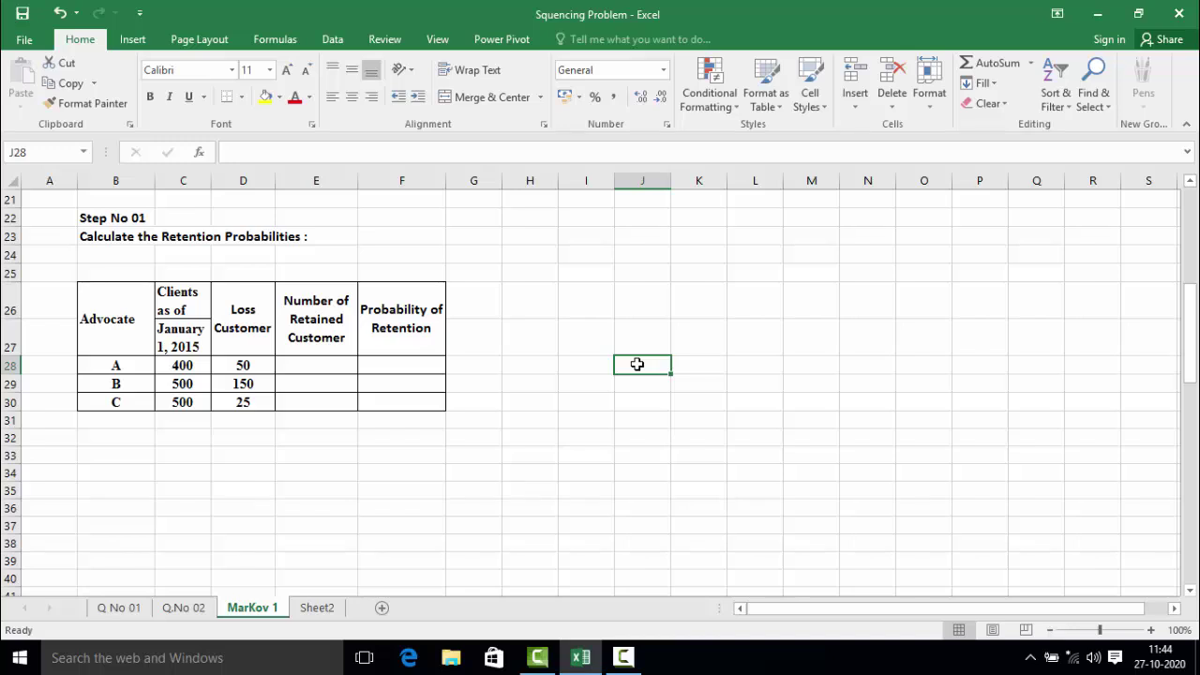
click(568, 381)
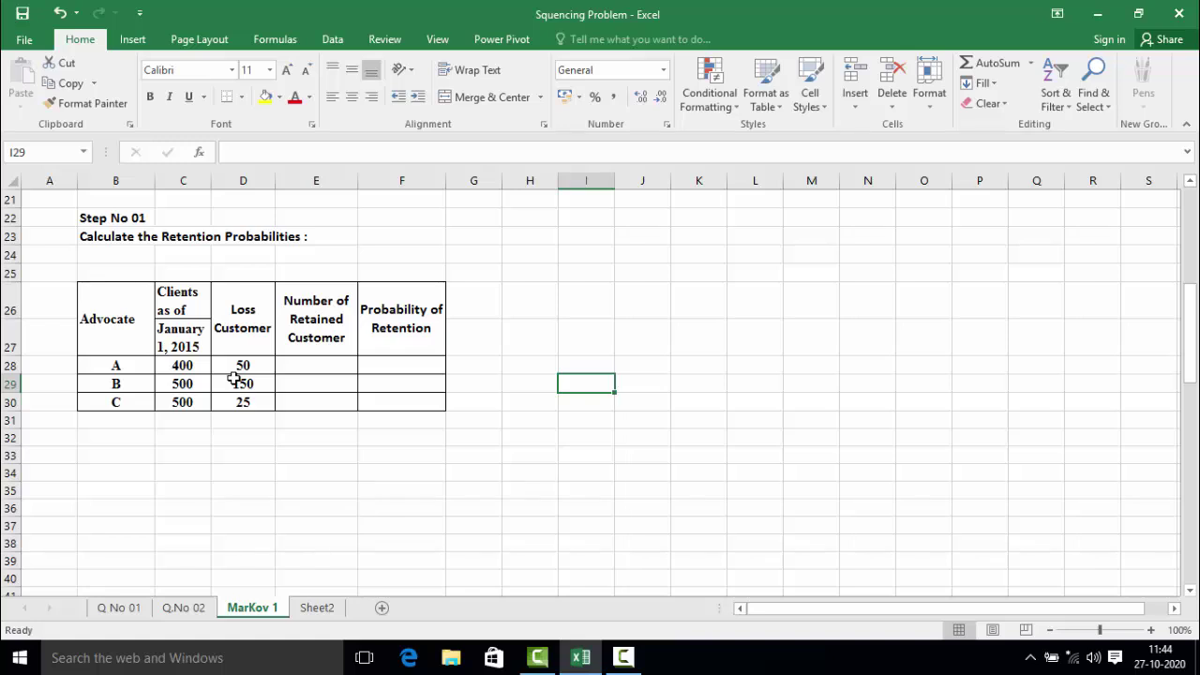
click(308, 368)
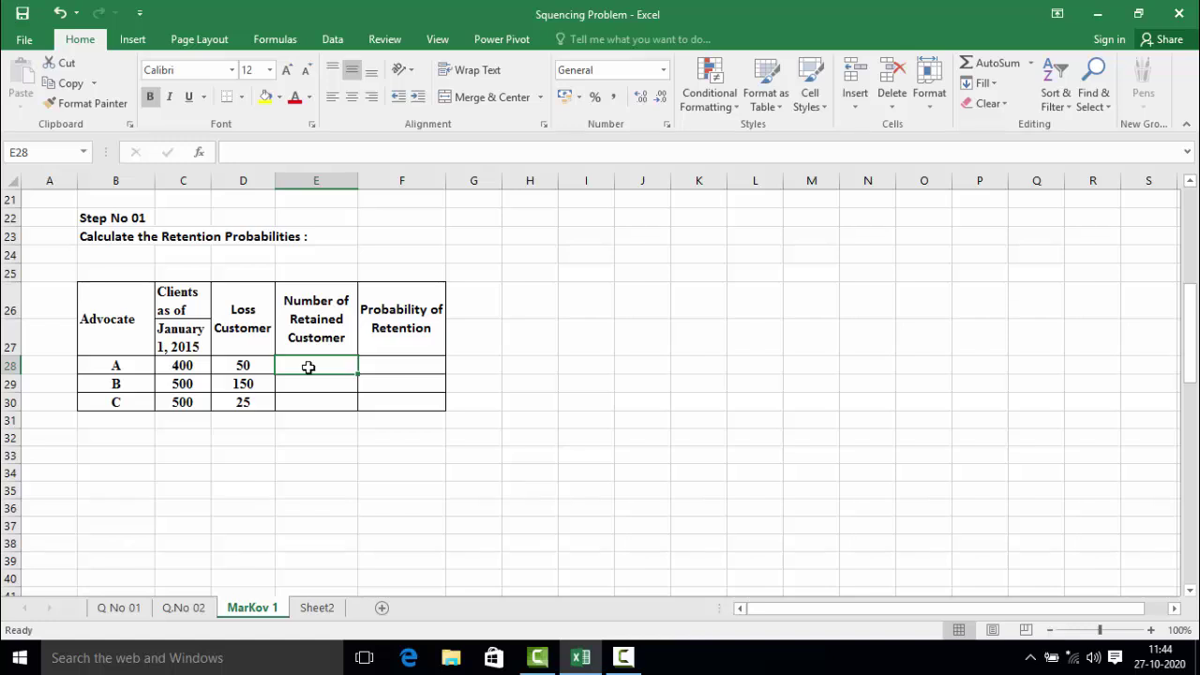
key(Left)
key(Left)
key(Right)
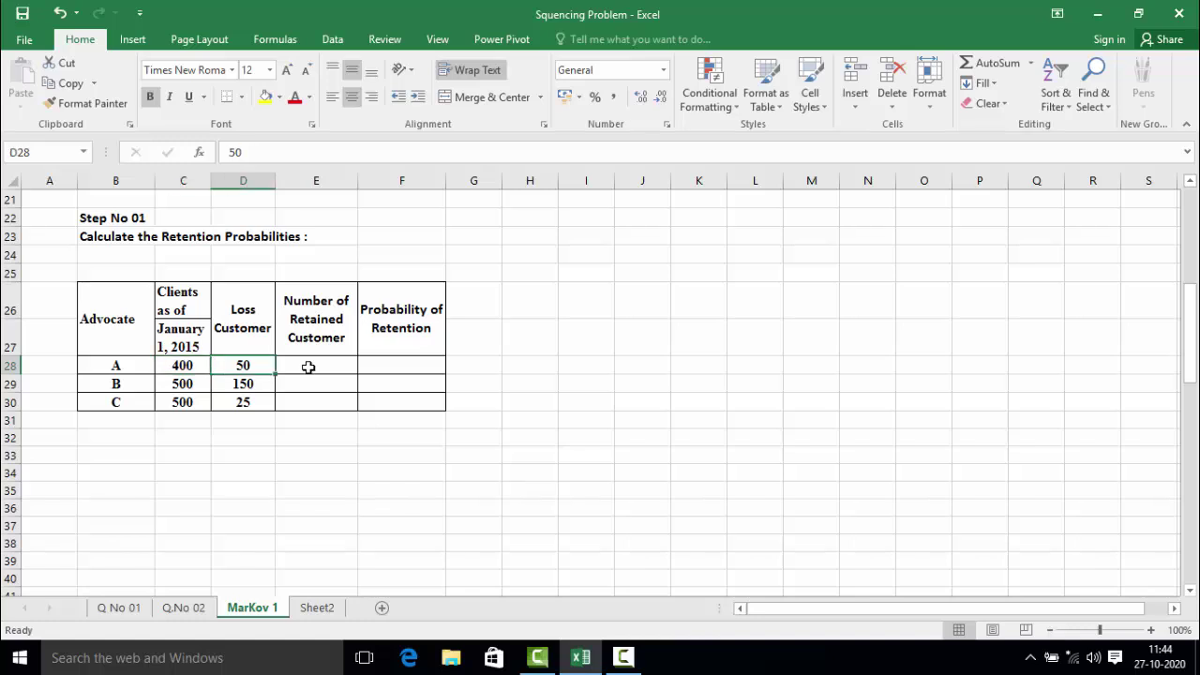
key(Right)
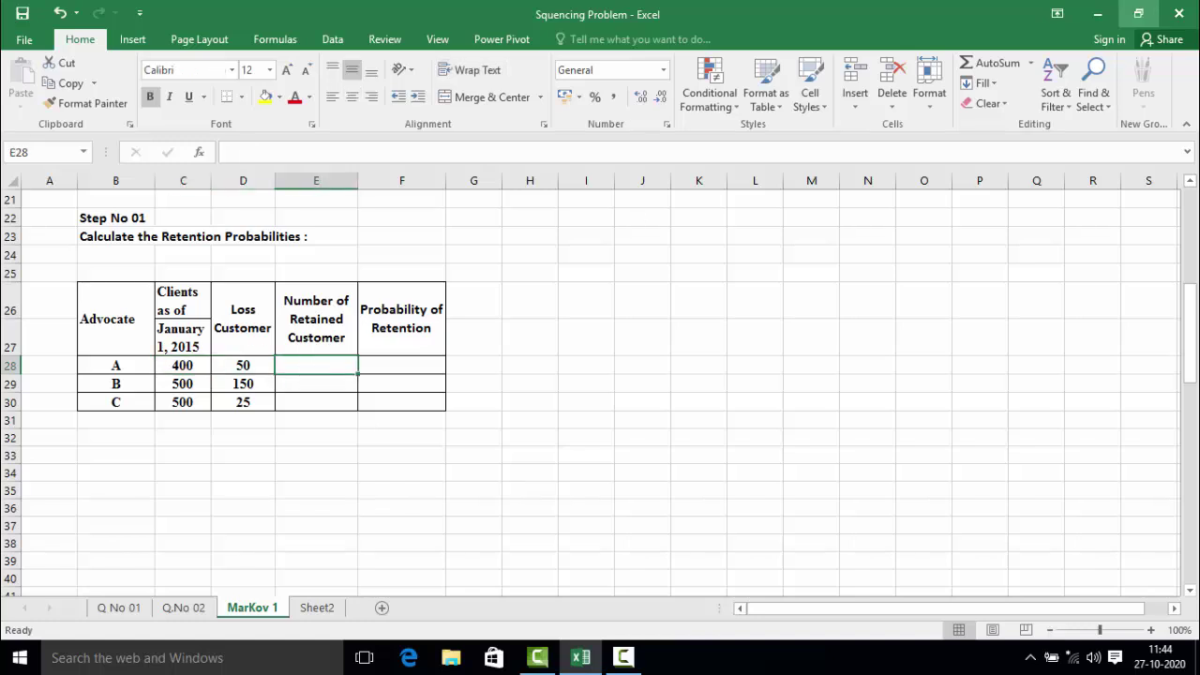
text(350)
key(Return)
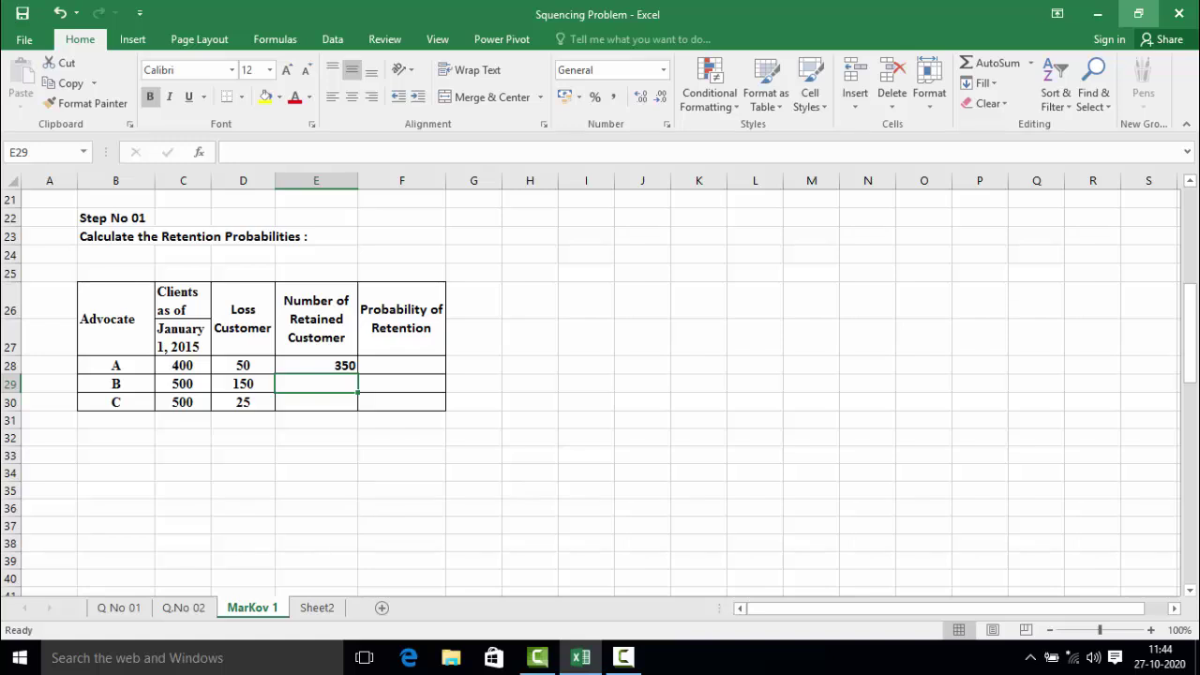
text(350)
key(Return)
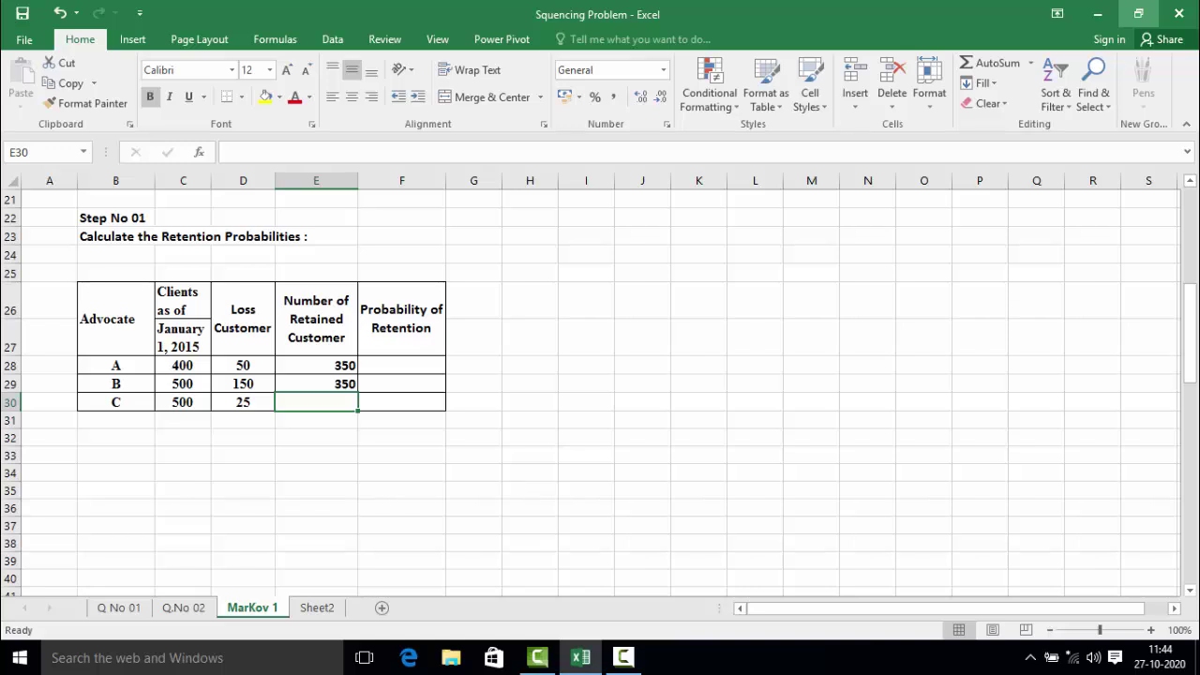
text(475)
click(316, 384)
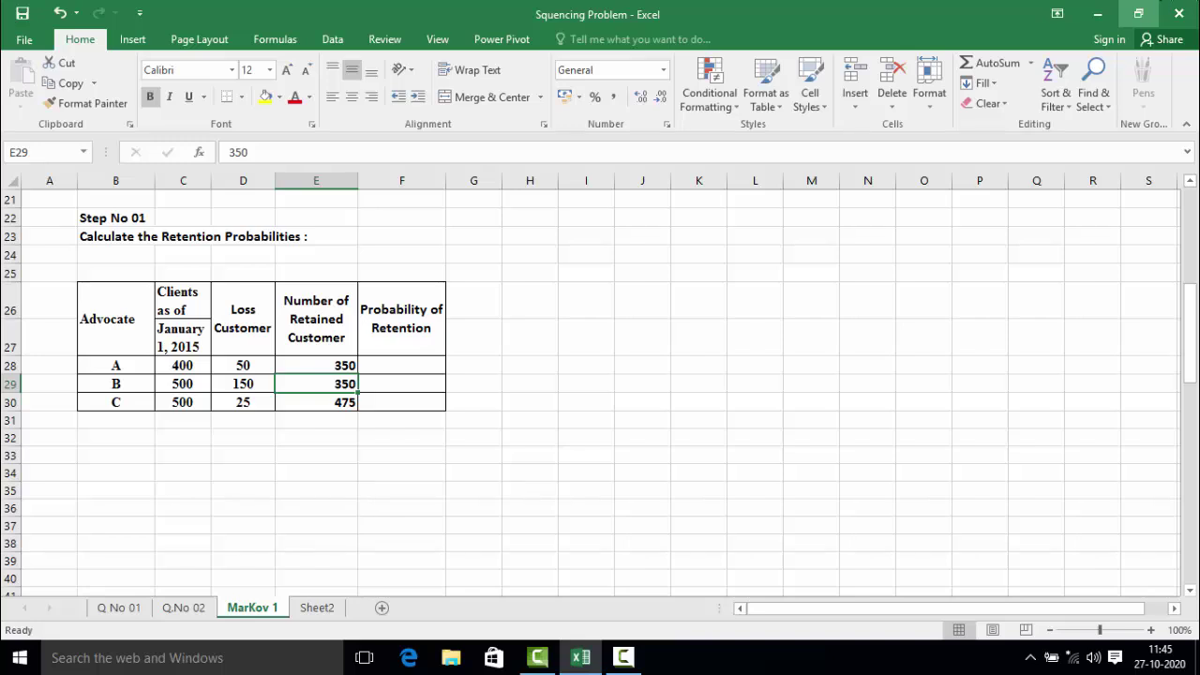
- Fill in the probabilities of retention as text: 350/400 = 0.875 for A, 350/500=0.700 for B and 475/500=0.950 for C
click(426, 365)
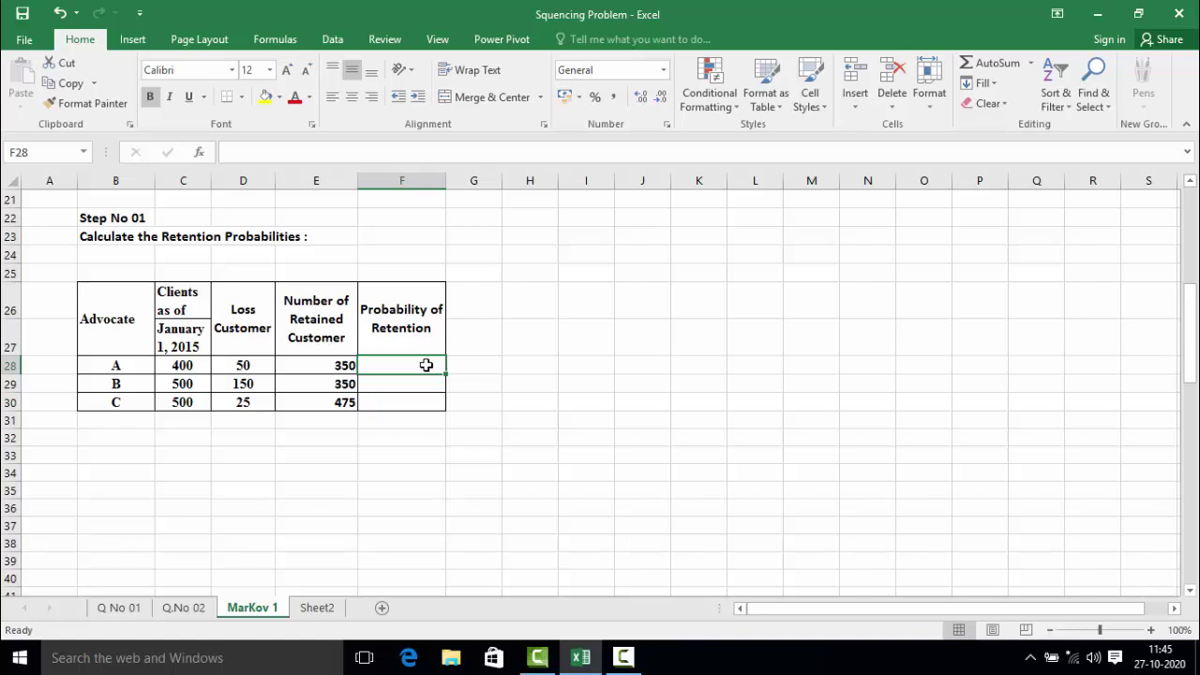
text(35)
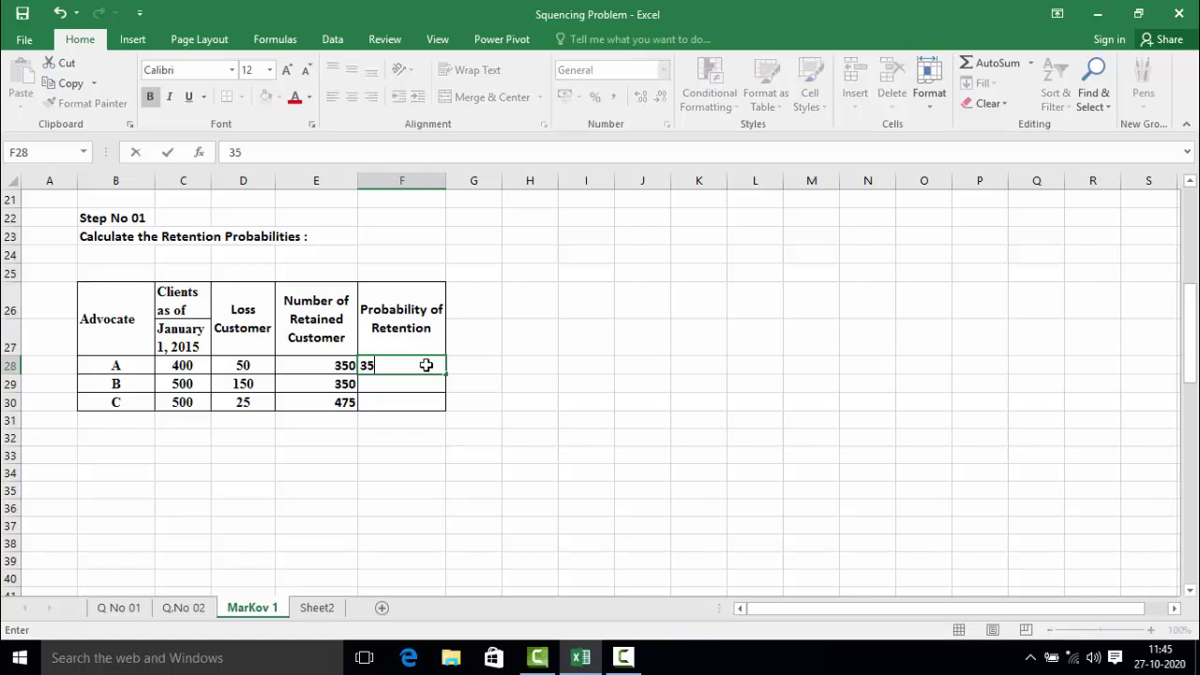
text(0/400 = 0.87)
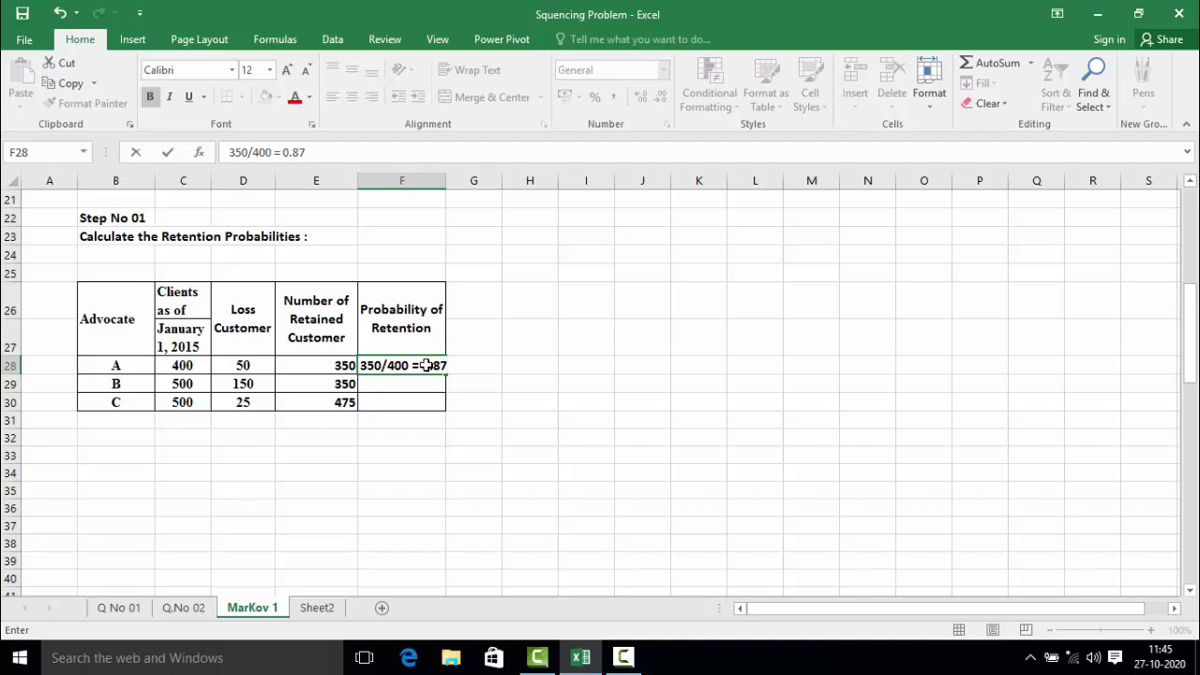
text(5)
key(Return)
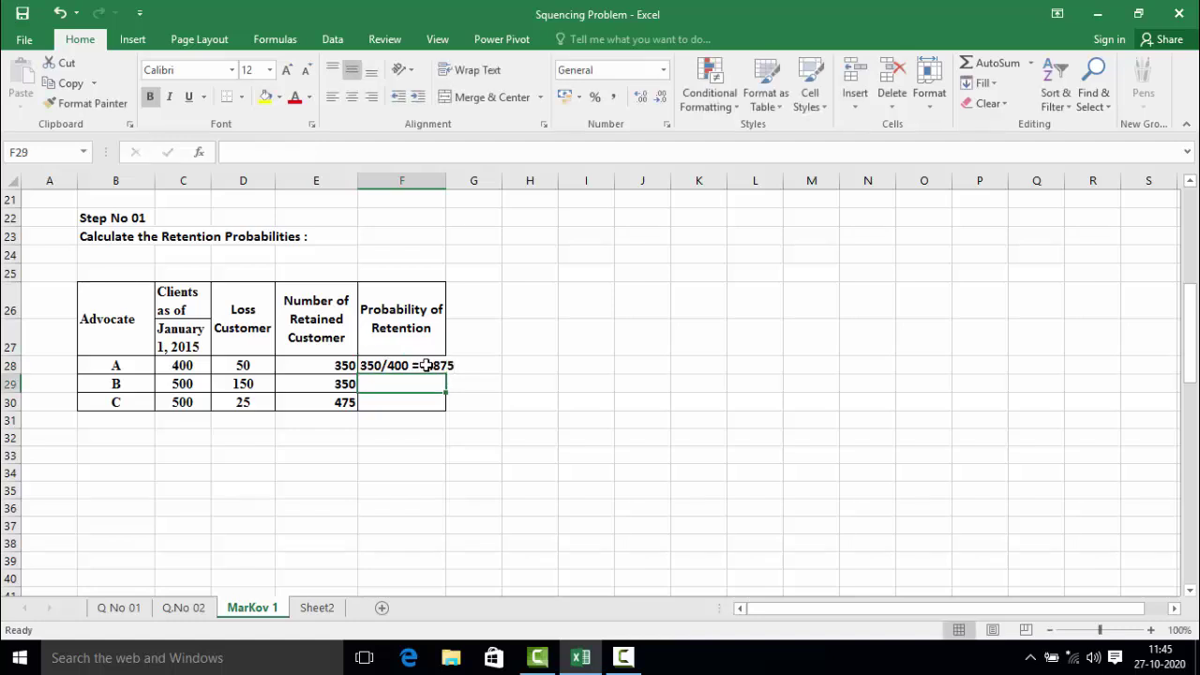
text(350)
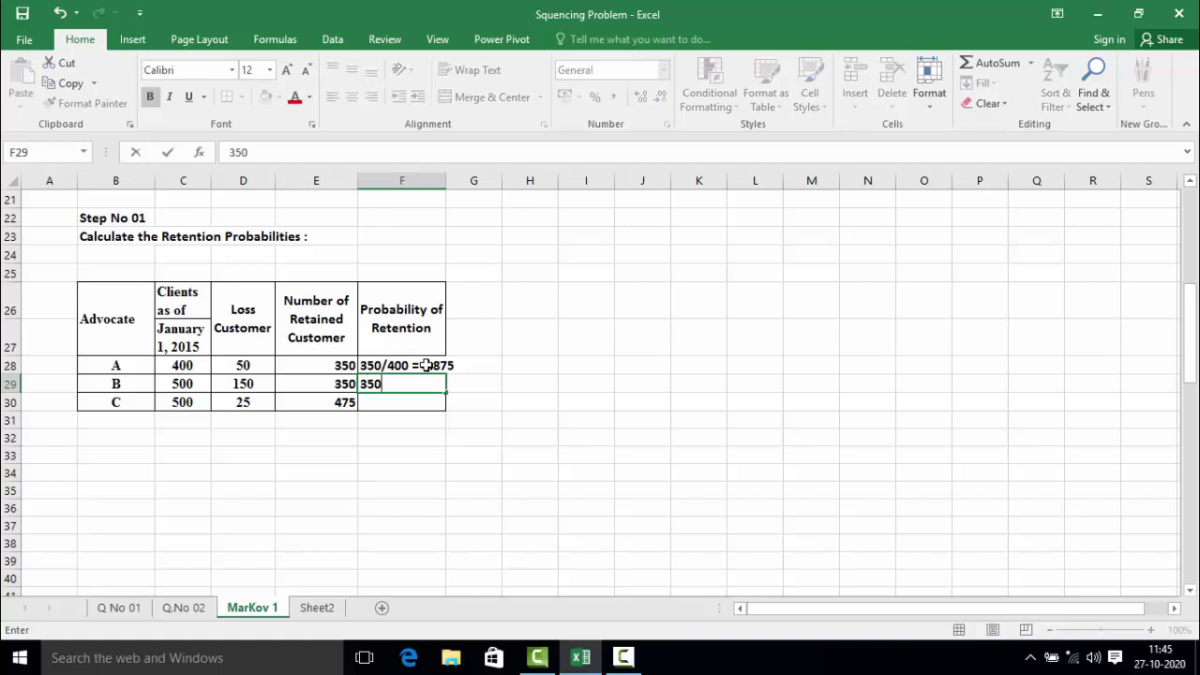
text(/500=0.700)
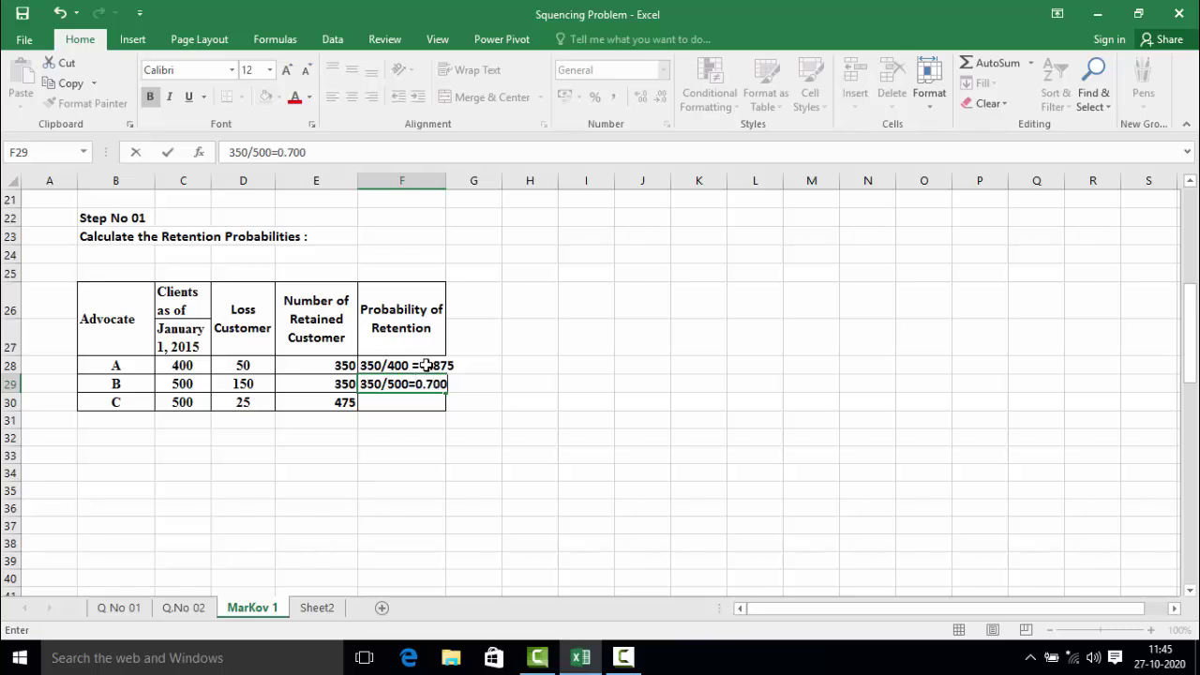
key(Return)
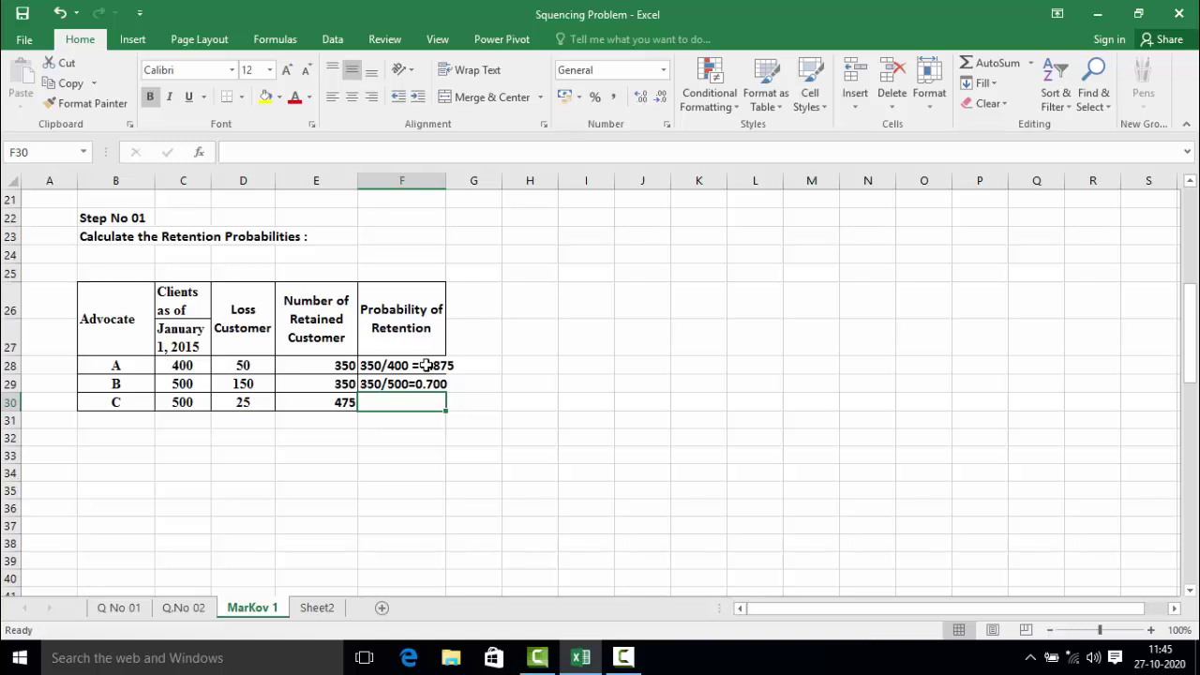
text(475/)
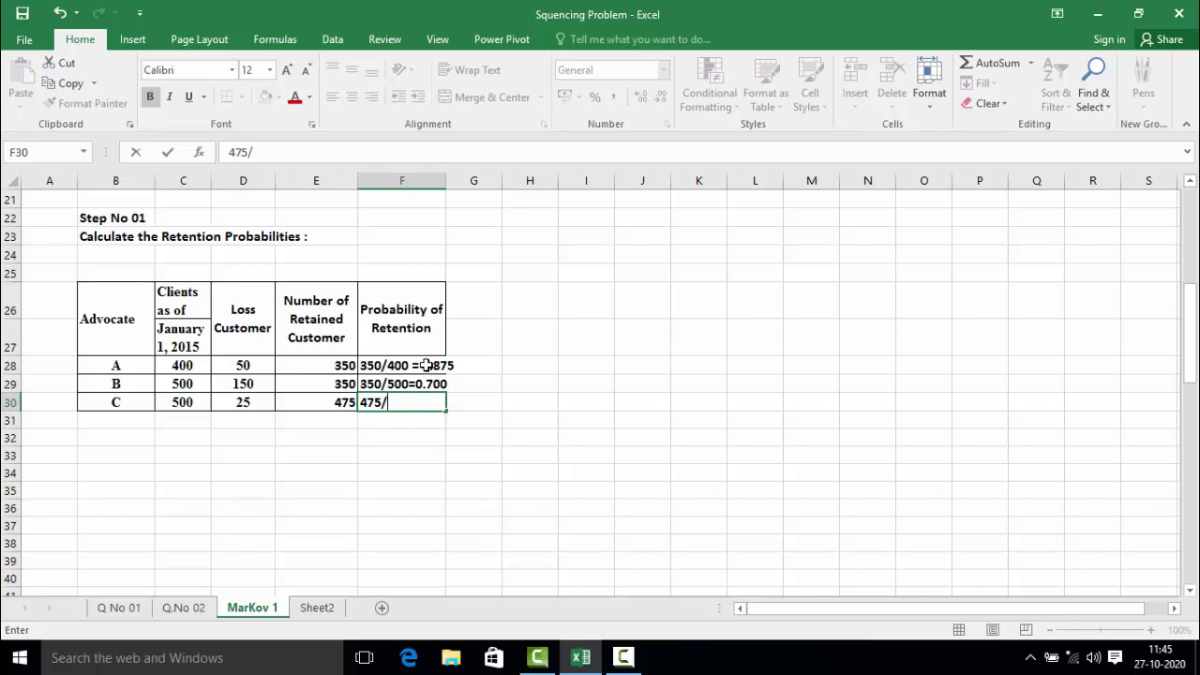
text(500=0.950)
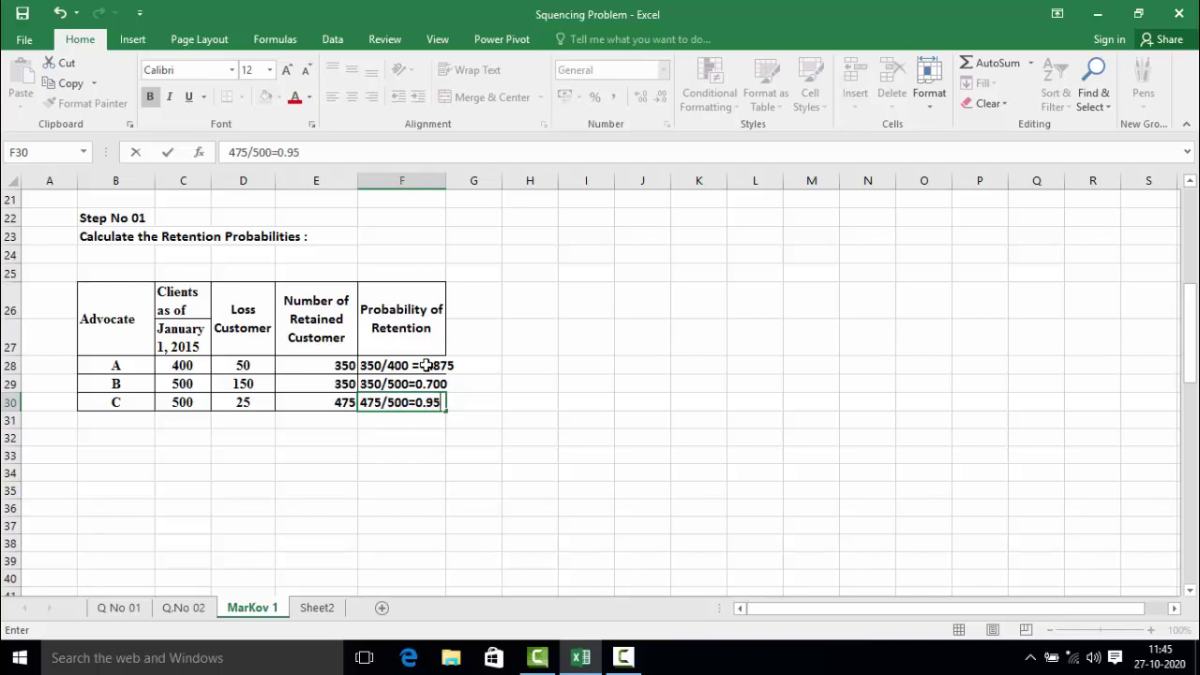
click(417, 454)
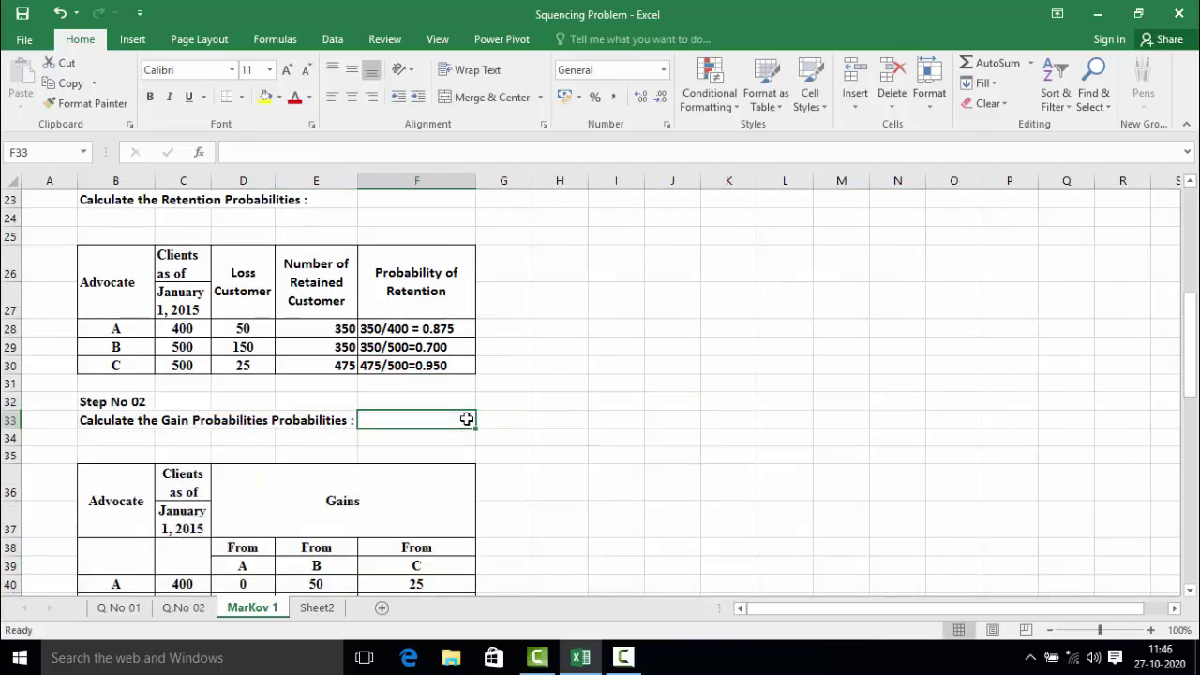
- Complete the From A gain probabilities in the Step No 02 table: 0/400 = 0 for A, 50/400=0.125 for B and 0/400=0 for C
scroll(466, 420, down, 1)
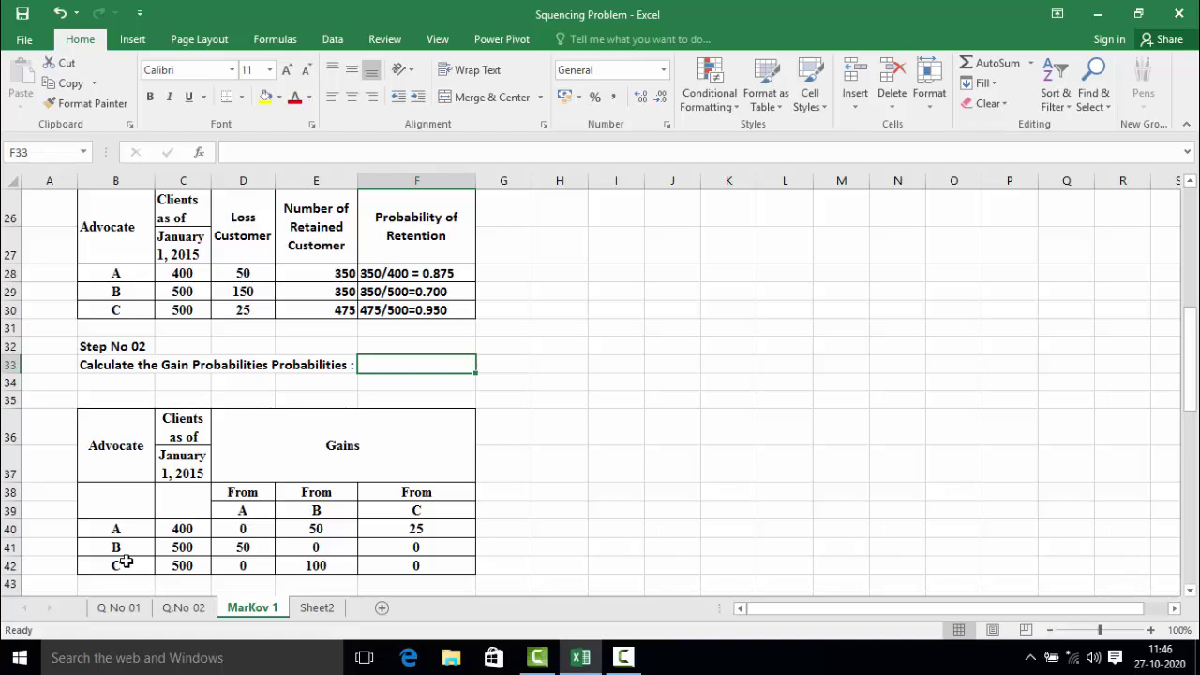
click(246, 530)
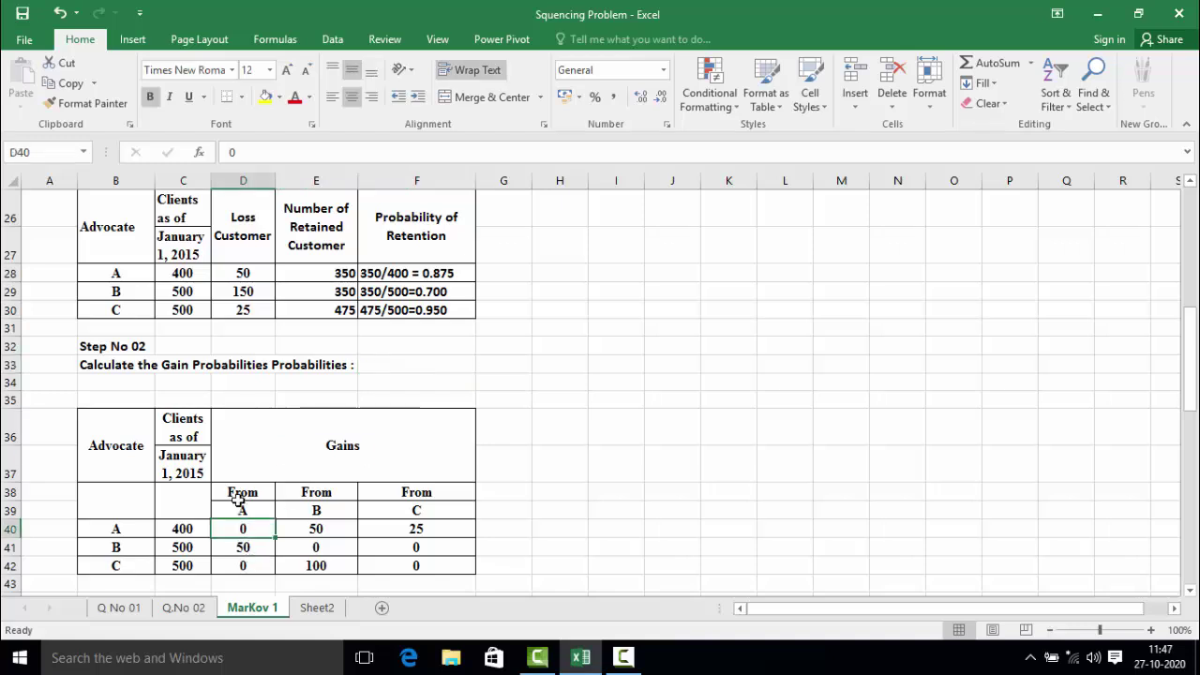
drag(239, 497, 239, 565)
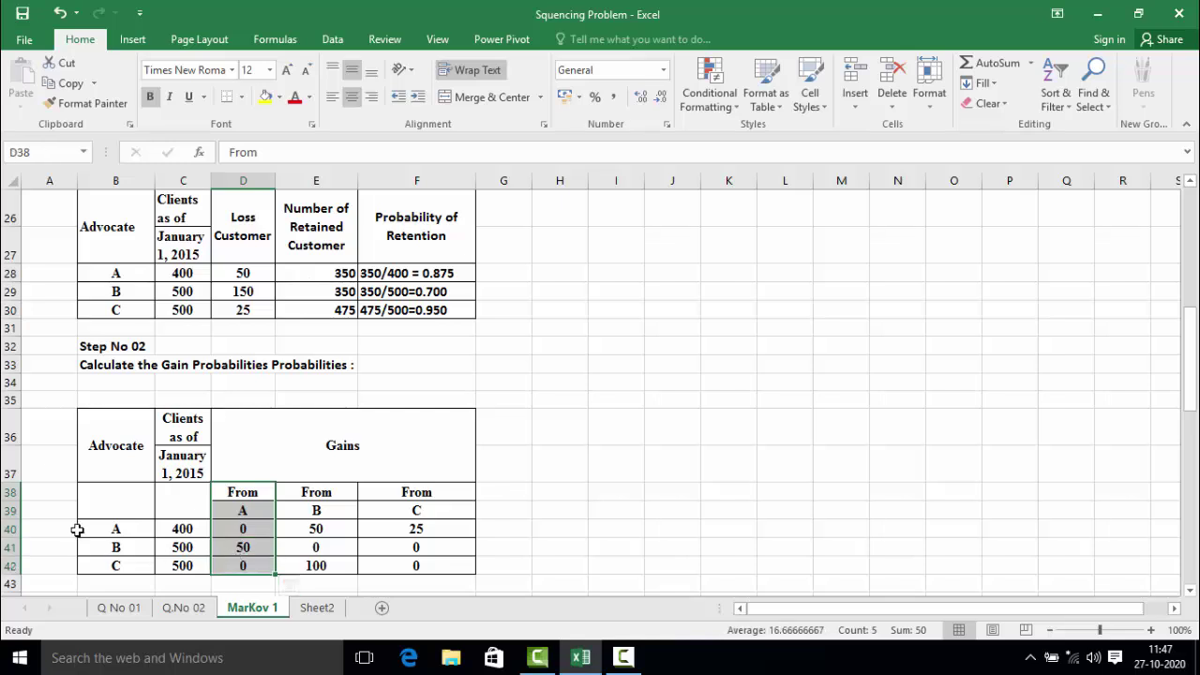
click(233, 532)
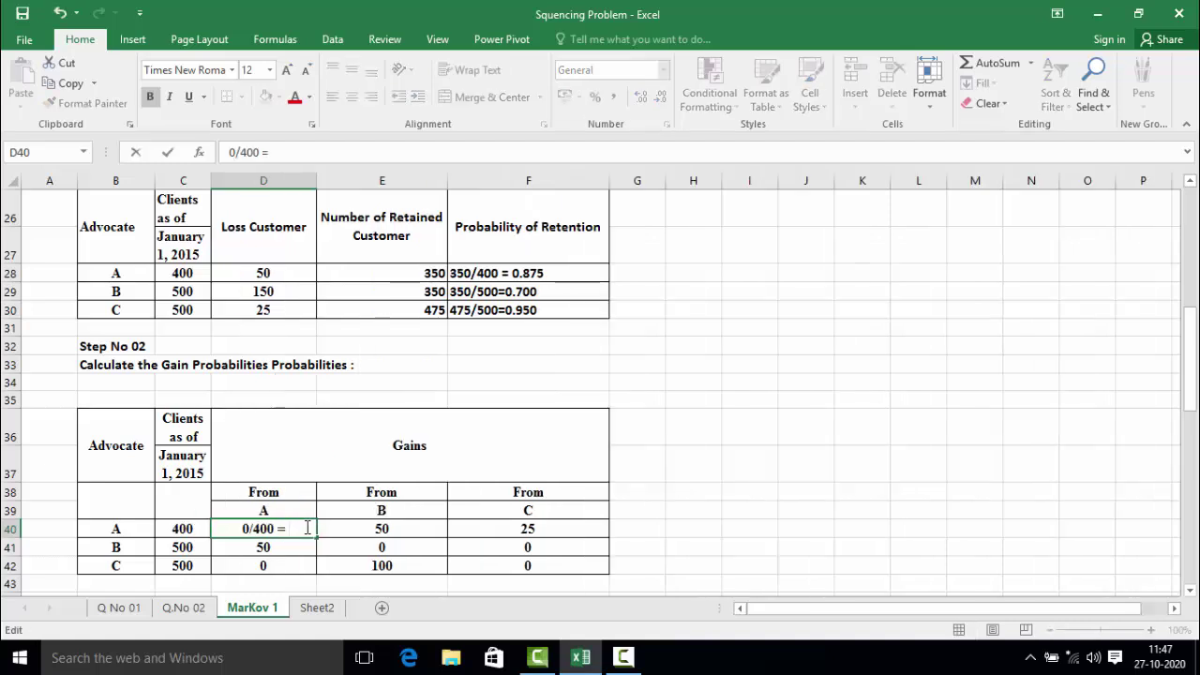
text(0)
double_click(295, 547)
text(/)
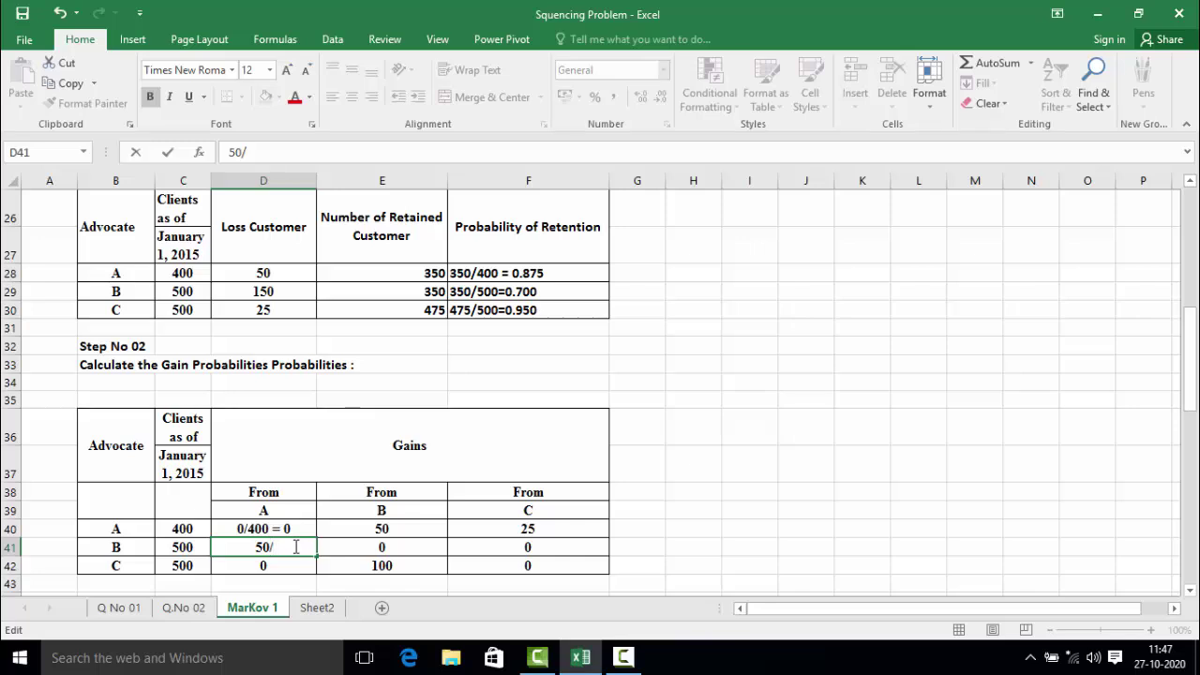
text(400=0.125)
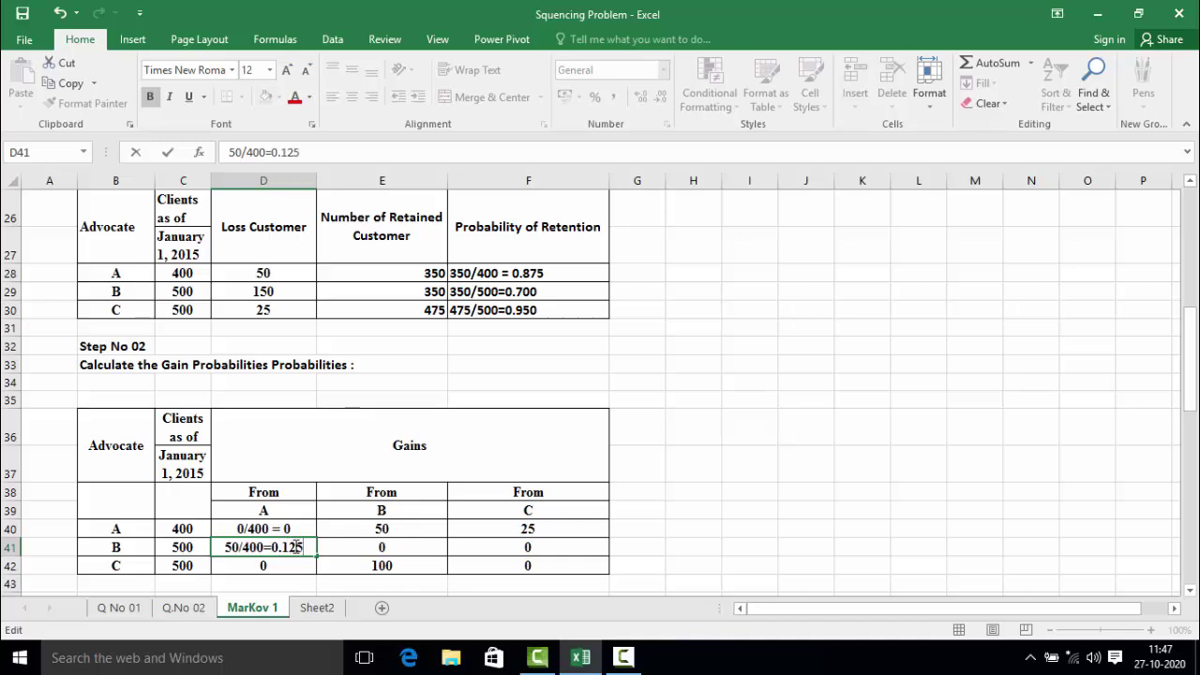
click(285, 567)
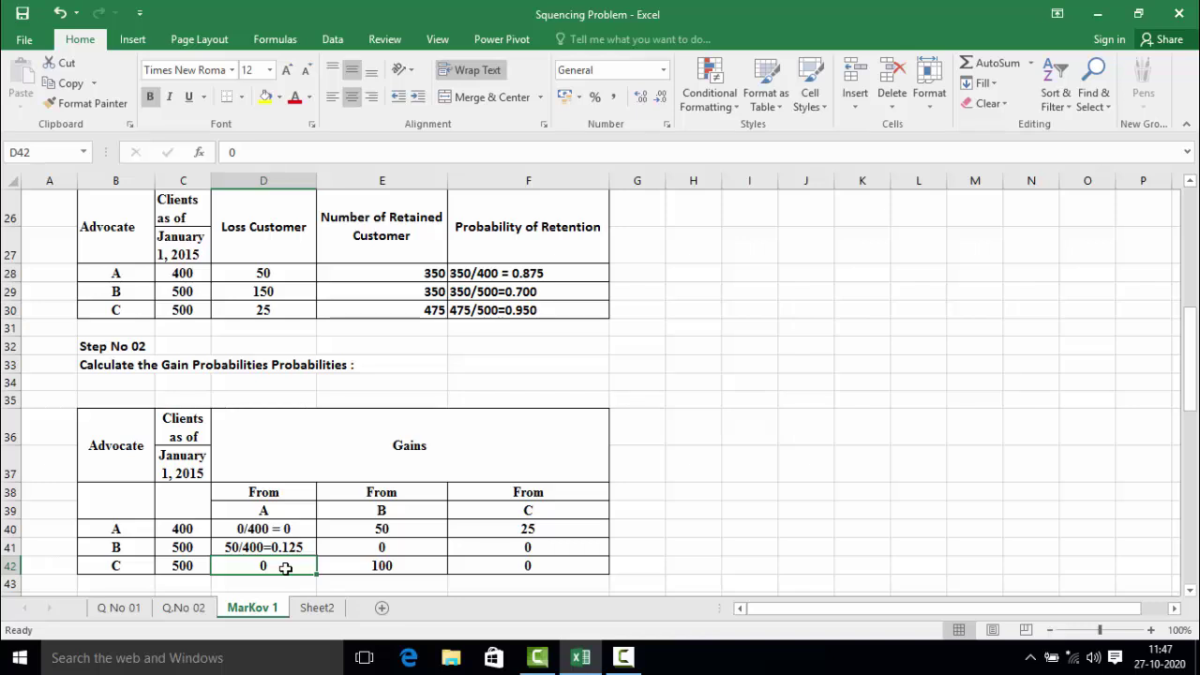
double_click(284, 567)
text(/40)
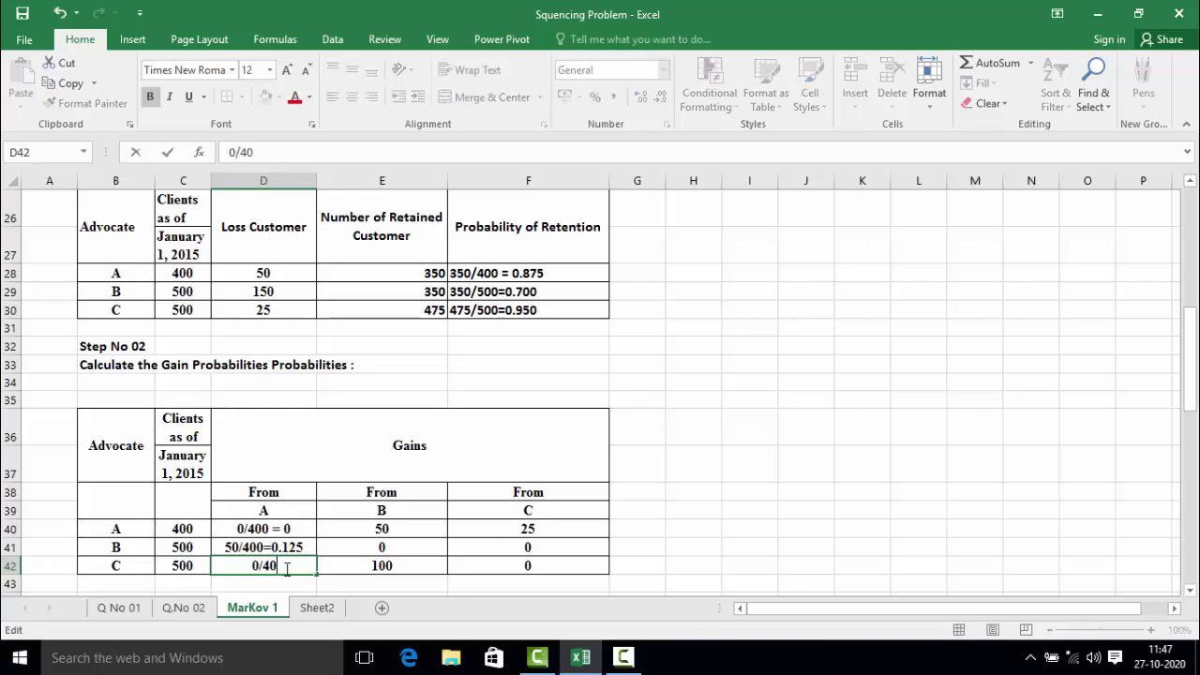
text(0=0)
click(282, 494)
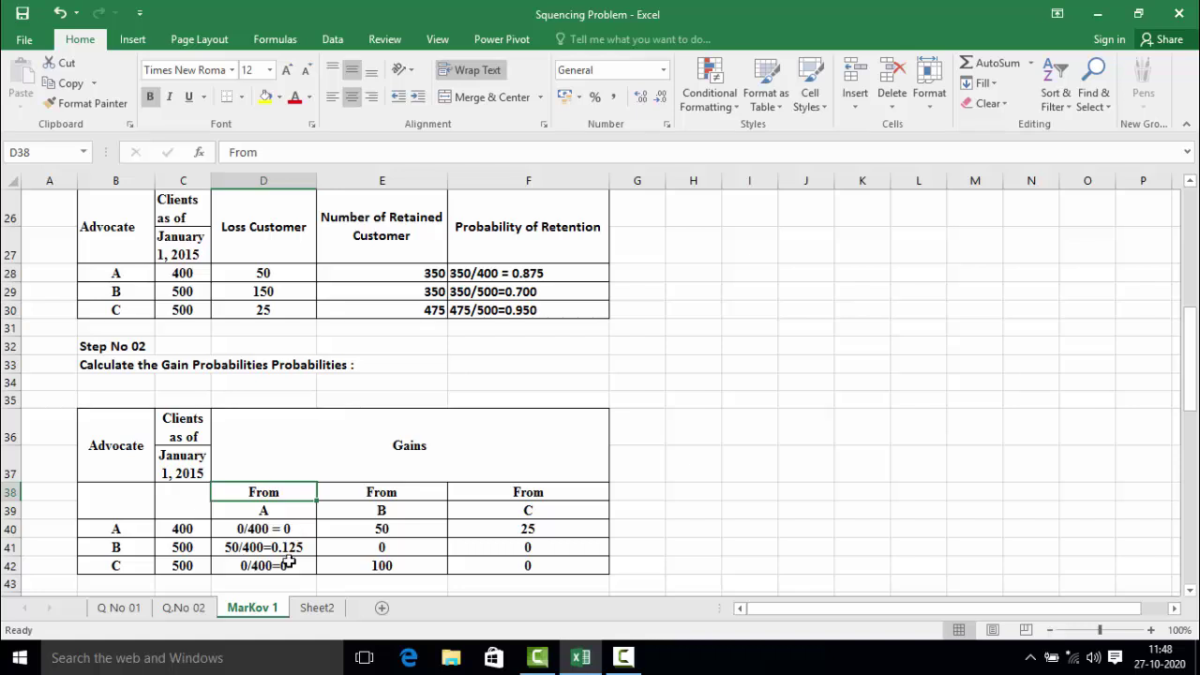
- Complete the From B gain probabilities in the Step No 02 table: 50/500=0.10 for A, 0/500=0 for B and 100/500=0.20 for C
click(399, 531)
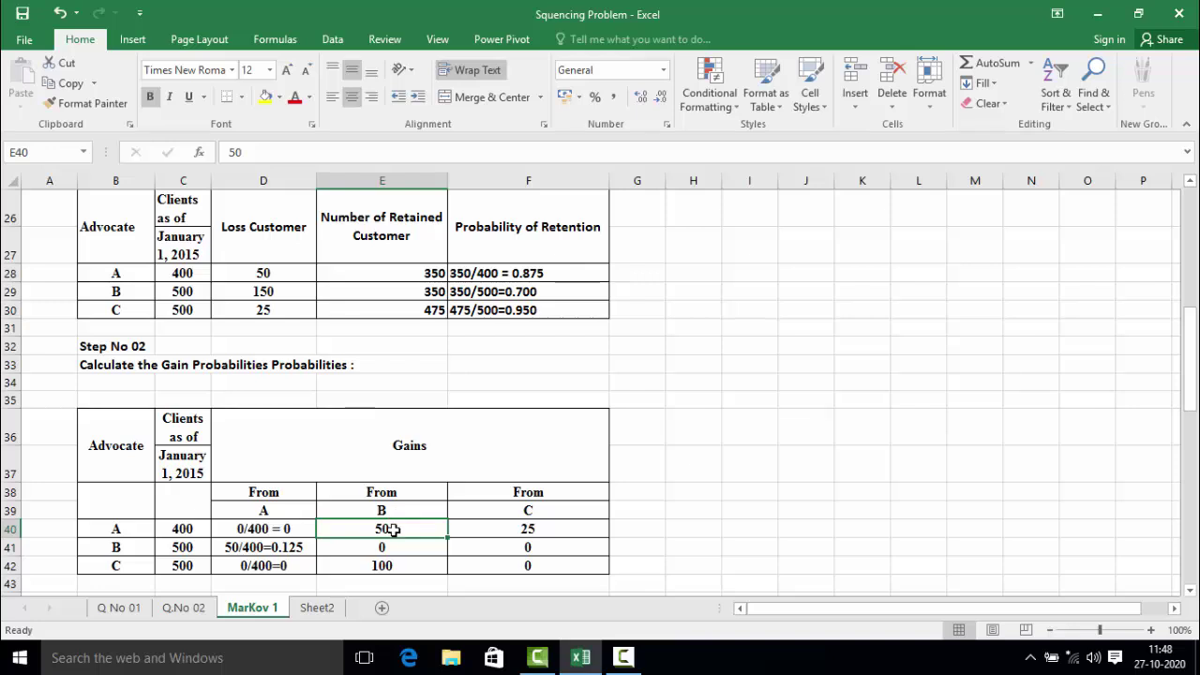
click(394, 547)
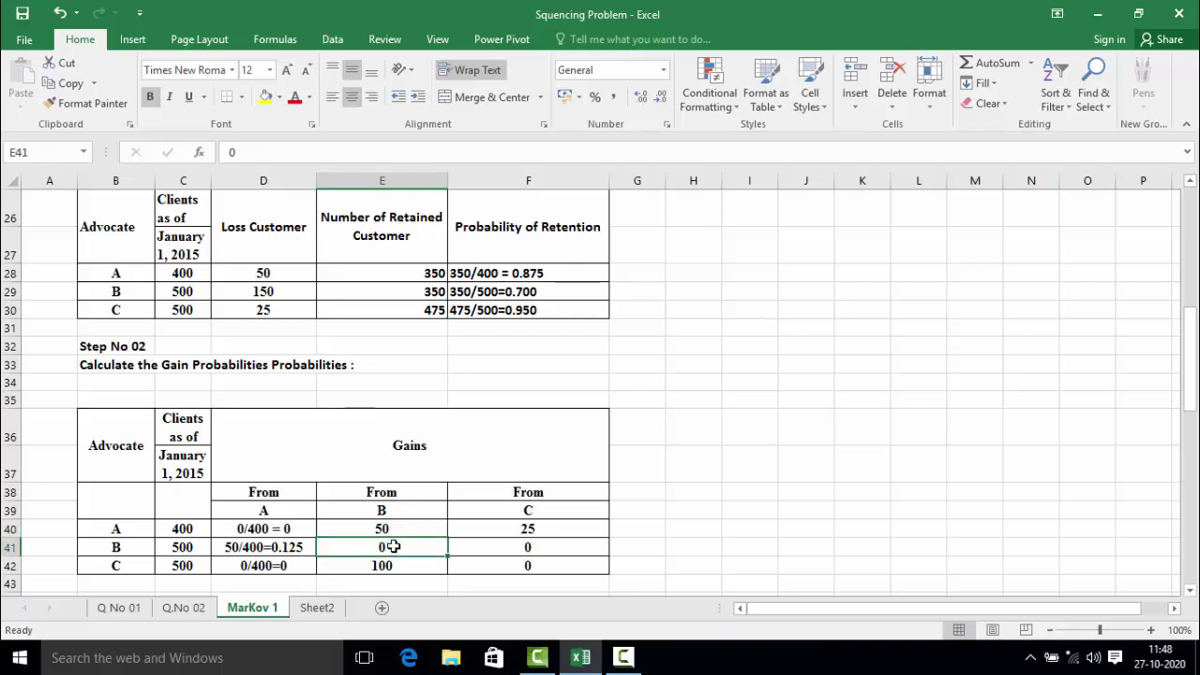
click(399, 566)
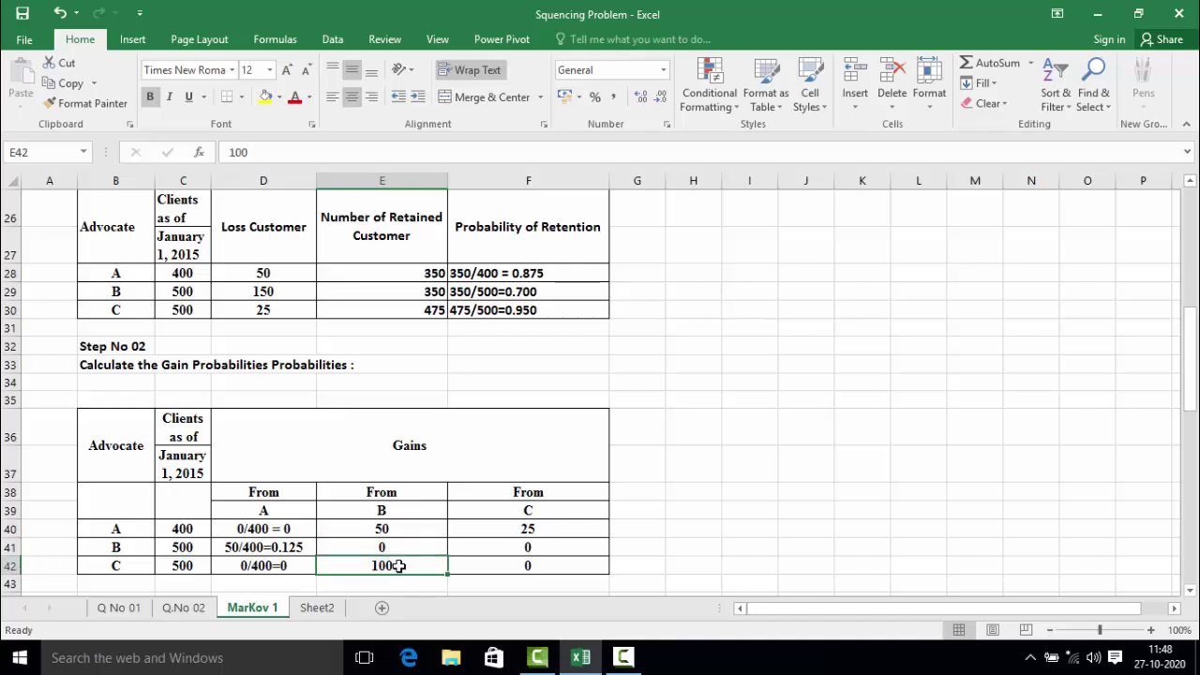
click(403, 529)
double_click(406, 530)
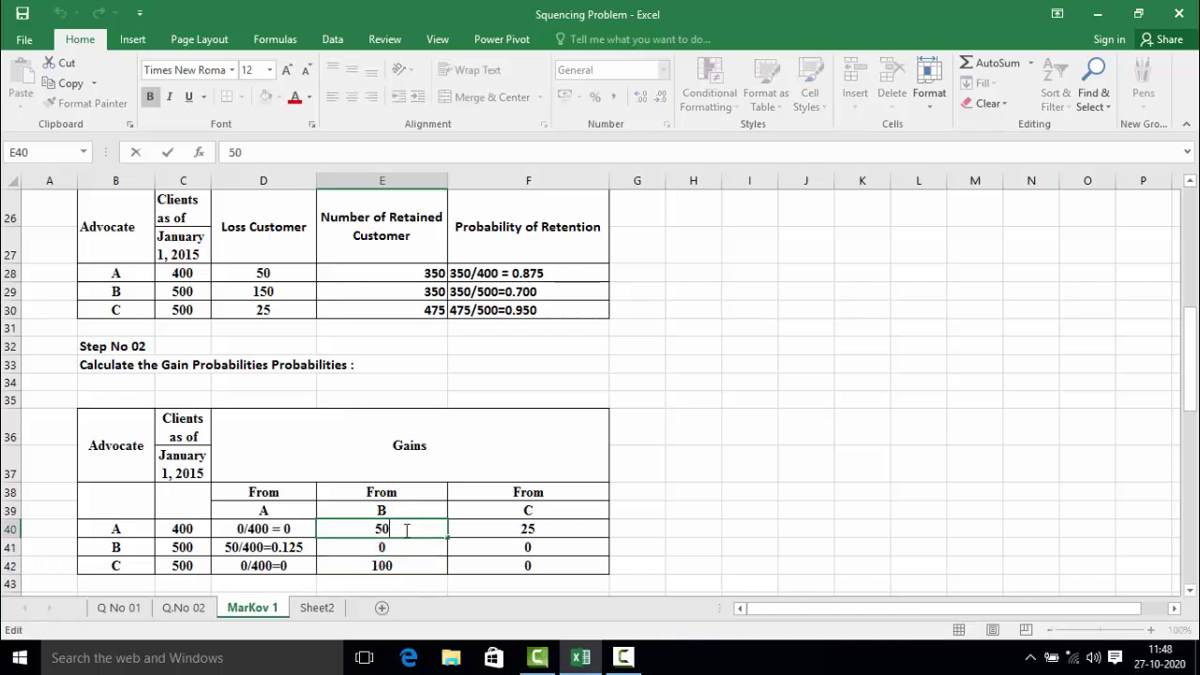
text(/500)
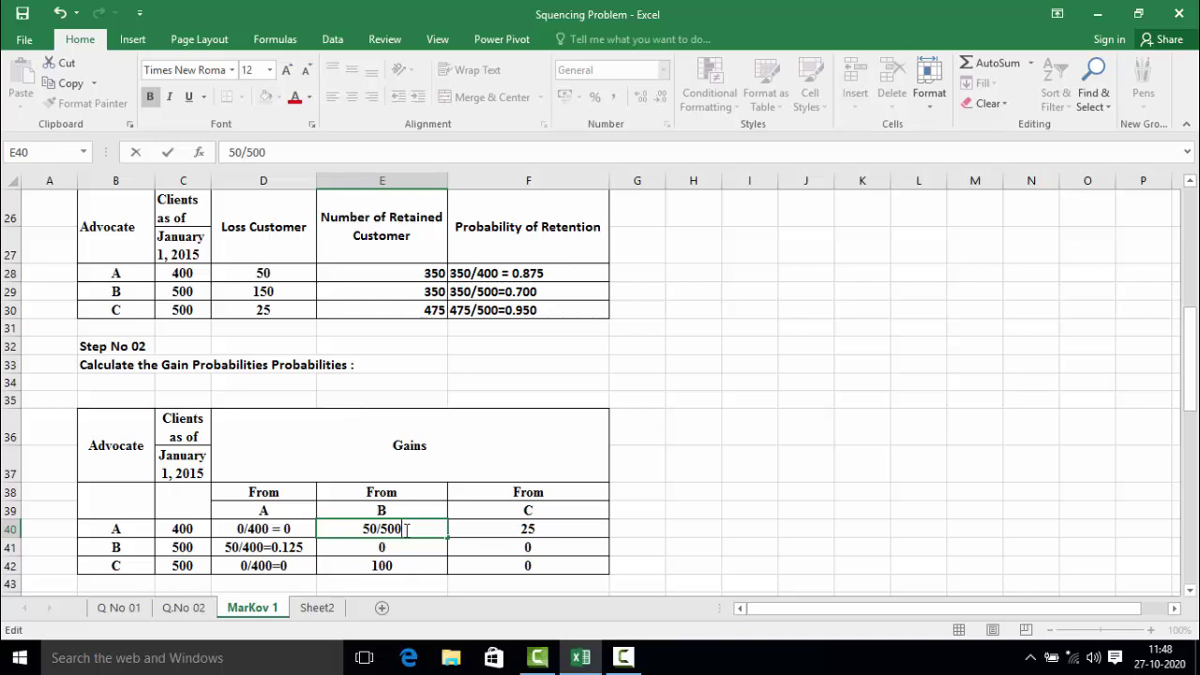
text(=0.10)
key(Return)
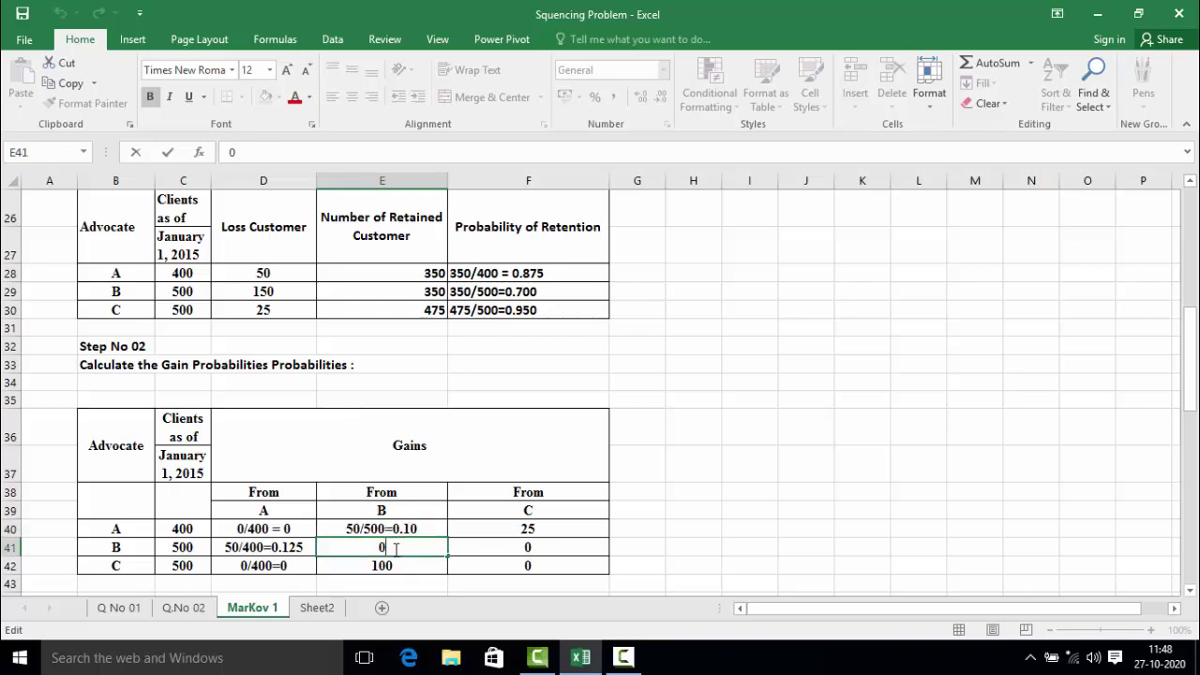
text(0/500=0)
click(410, 565)
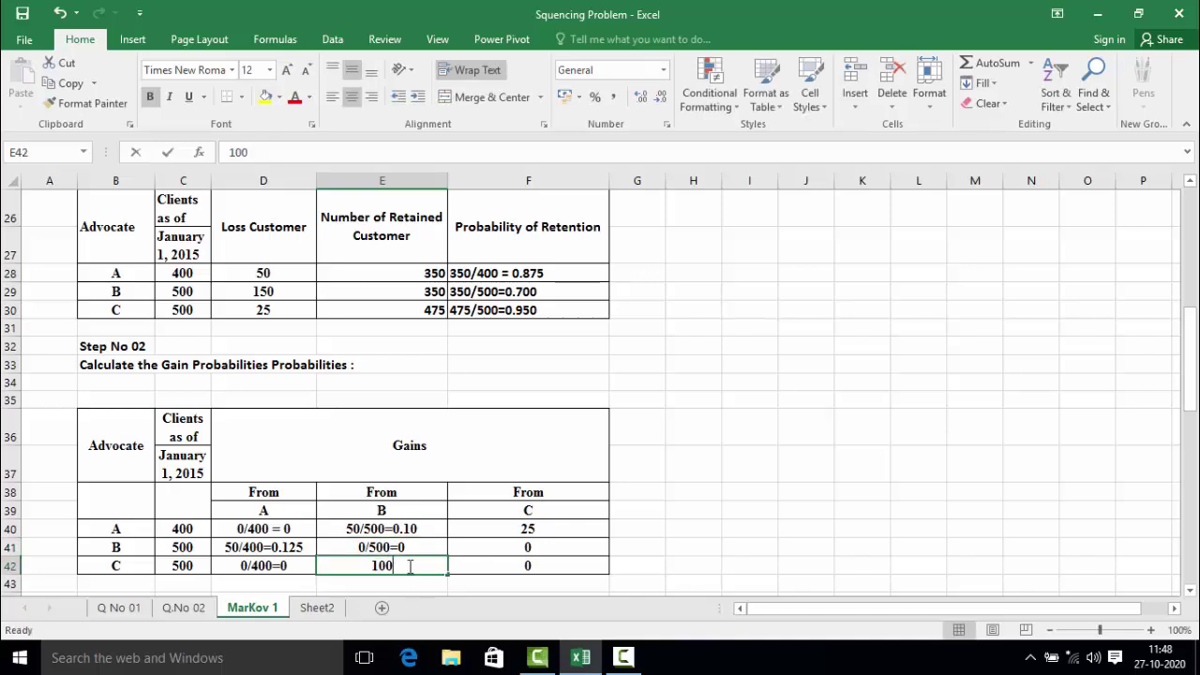
double_click(409, 566)
text(/500=0.20)
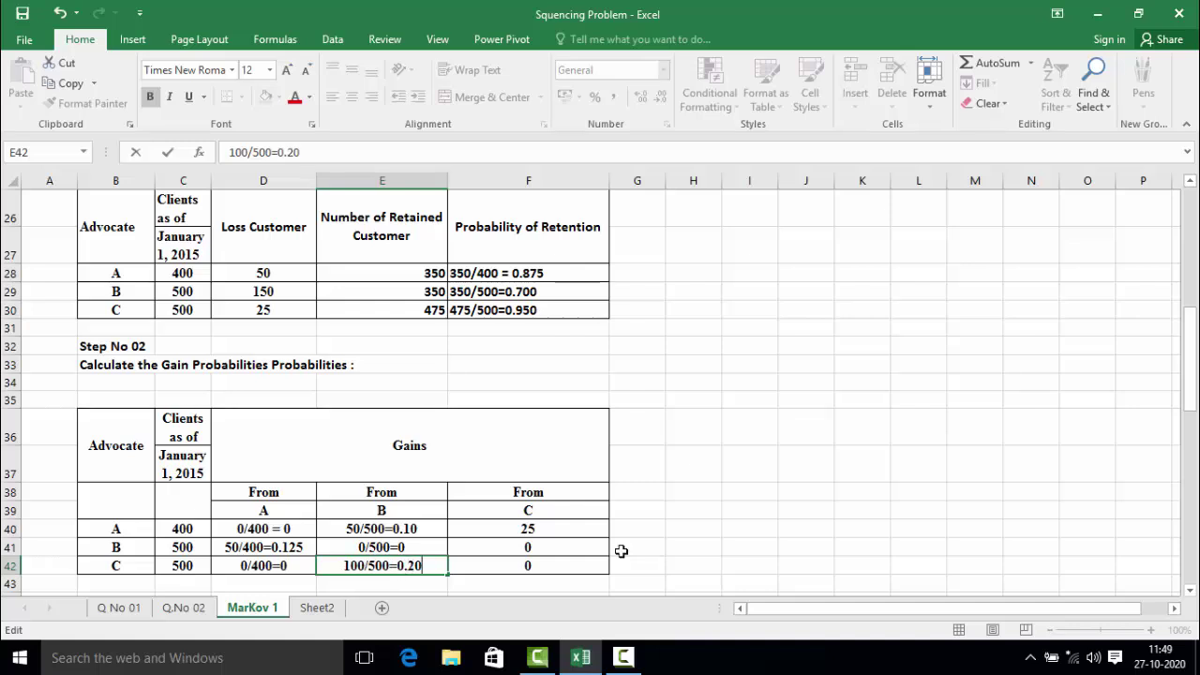
- Complete the From C gain probabilities in the Step No 02 table: 25/500=0.05 for A, 0/500=0 for B and 0/500=0 for C
click(562, 532)
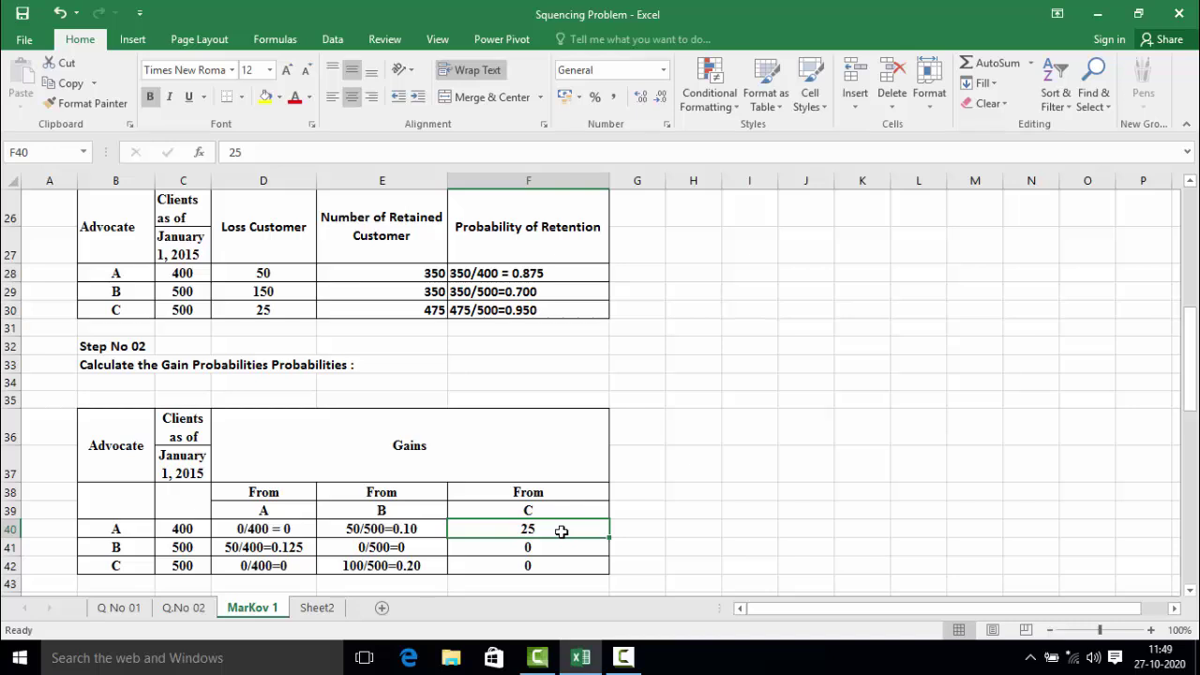
click(561, 550)
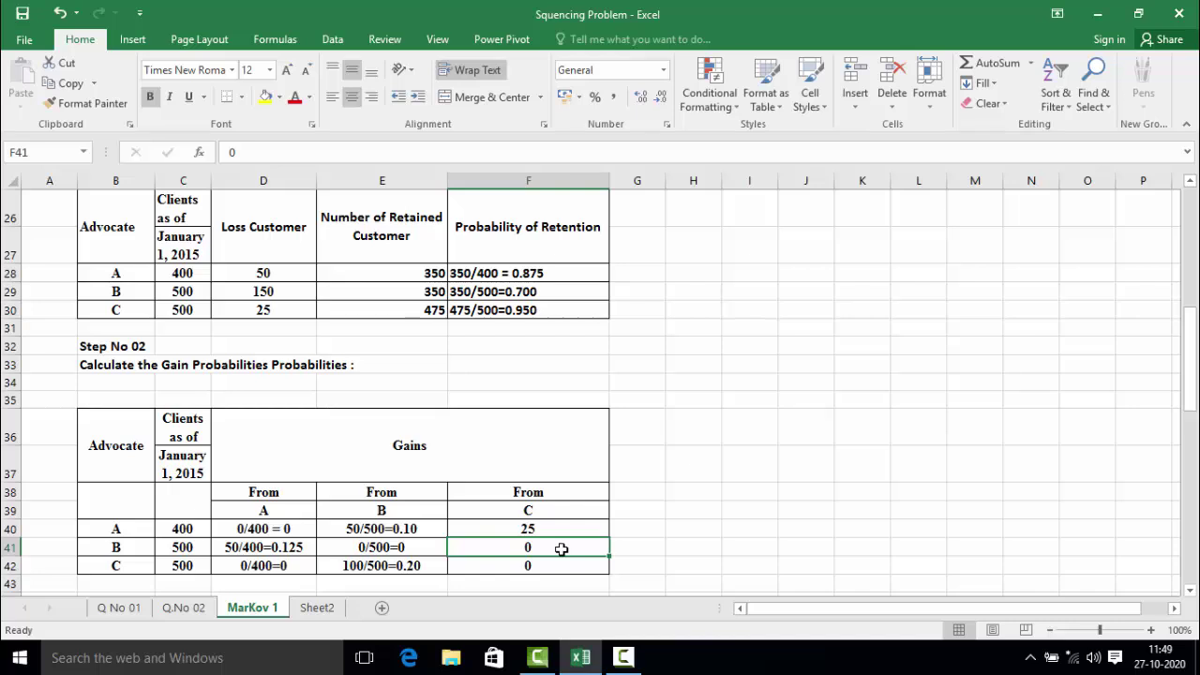
click(561, 563)
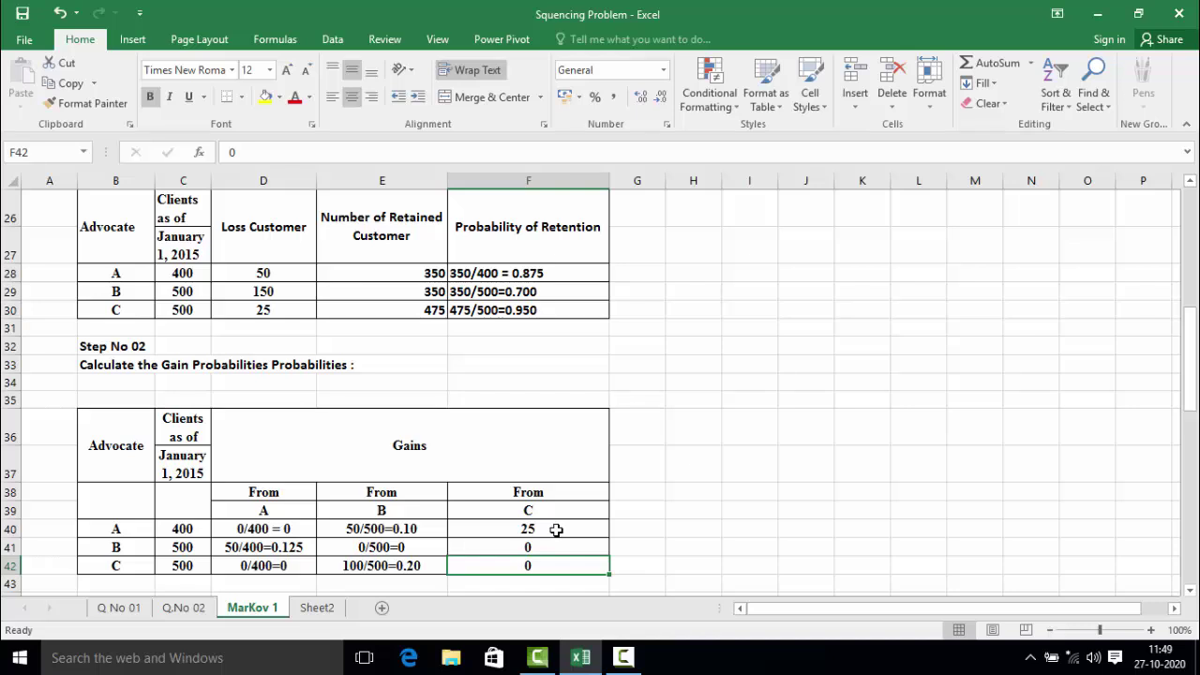
double_click(555, 531)
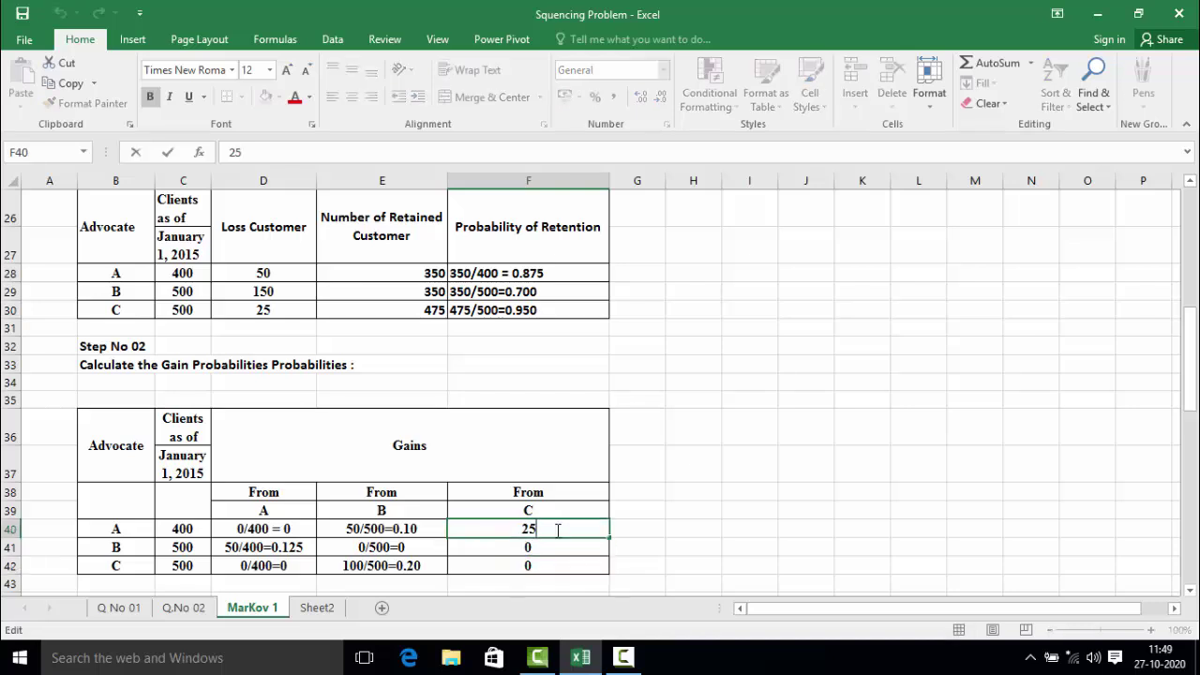
text(/500=0.05)
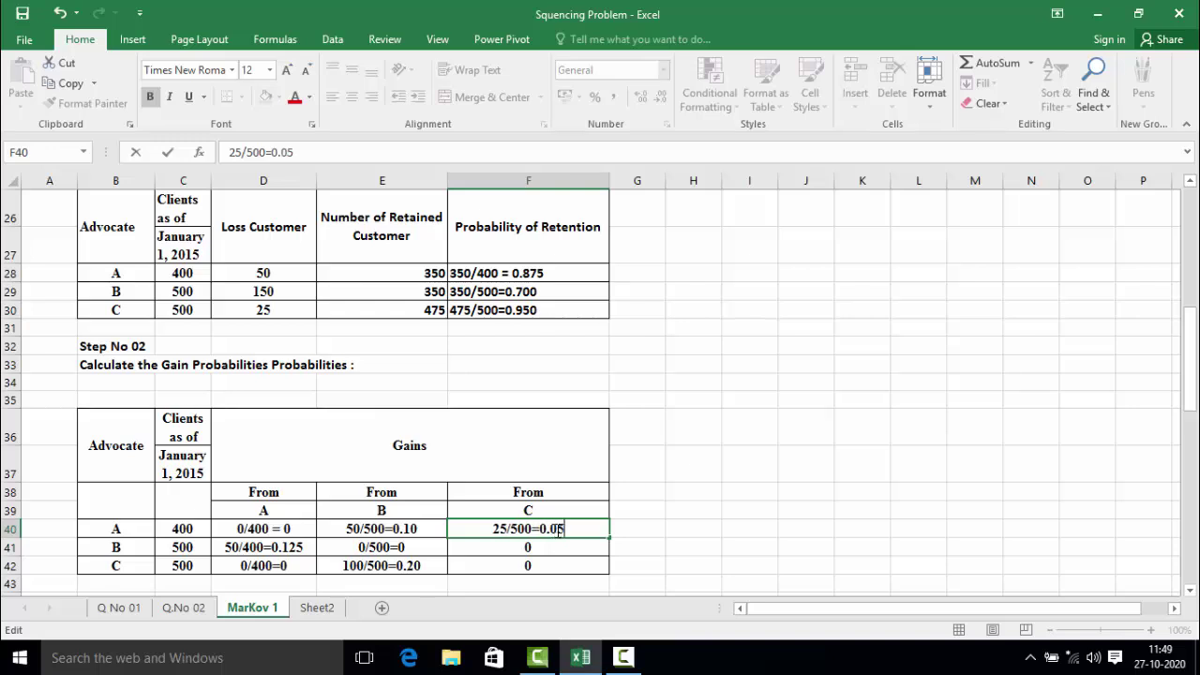
click(545, 549)
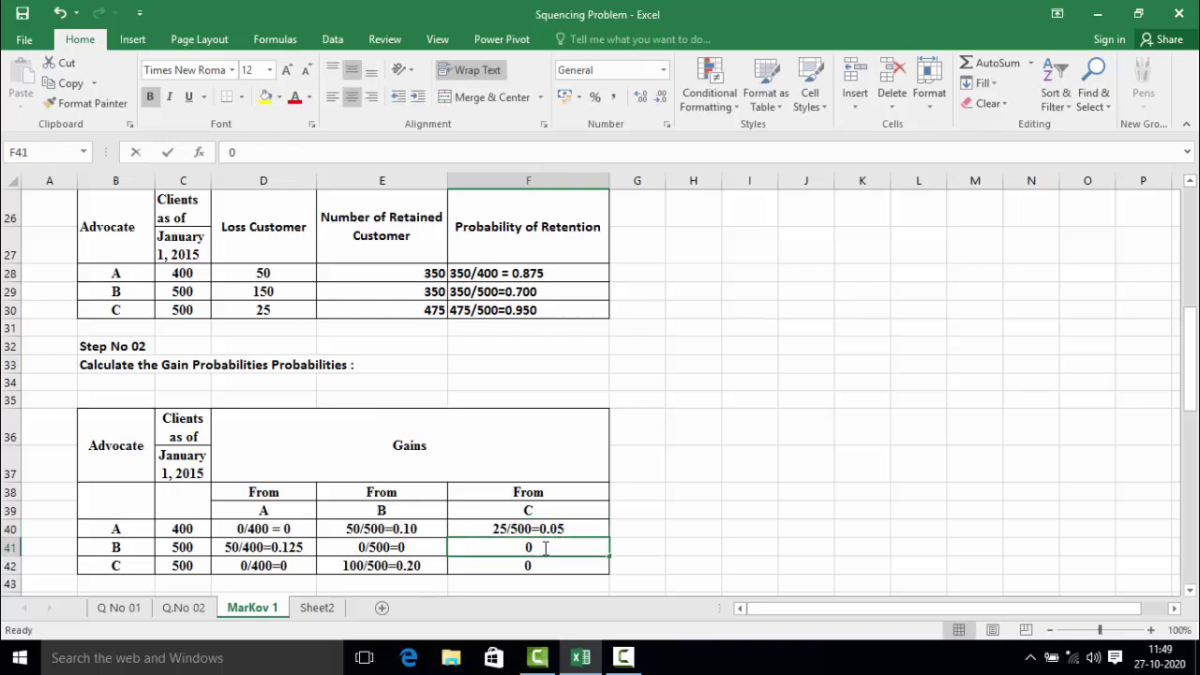
double_click(545, 548)
text(/500=0)
click(546, 563)
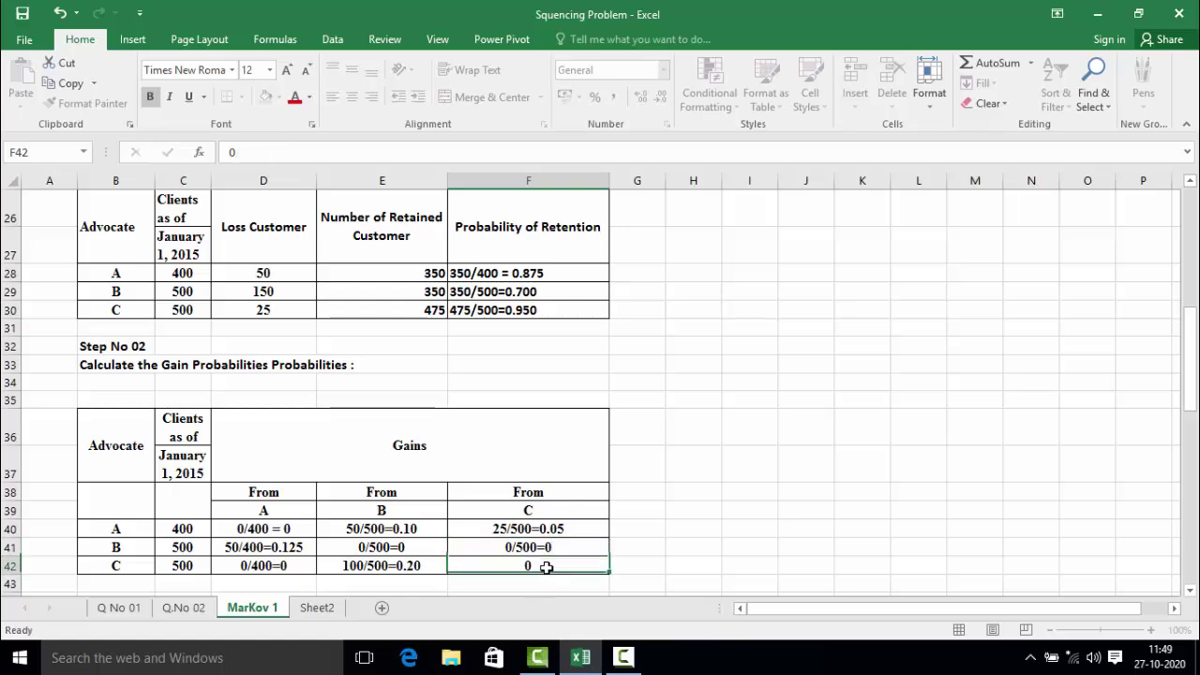
text(0/500=0)
click(701, 487)
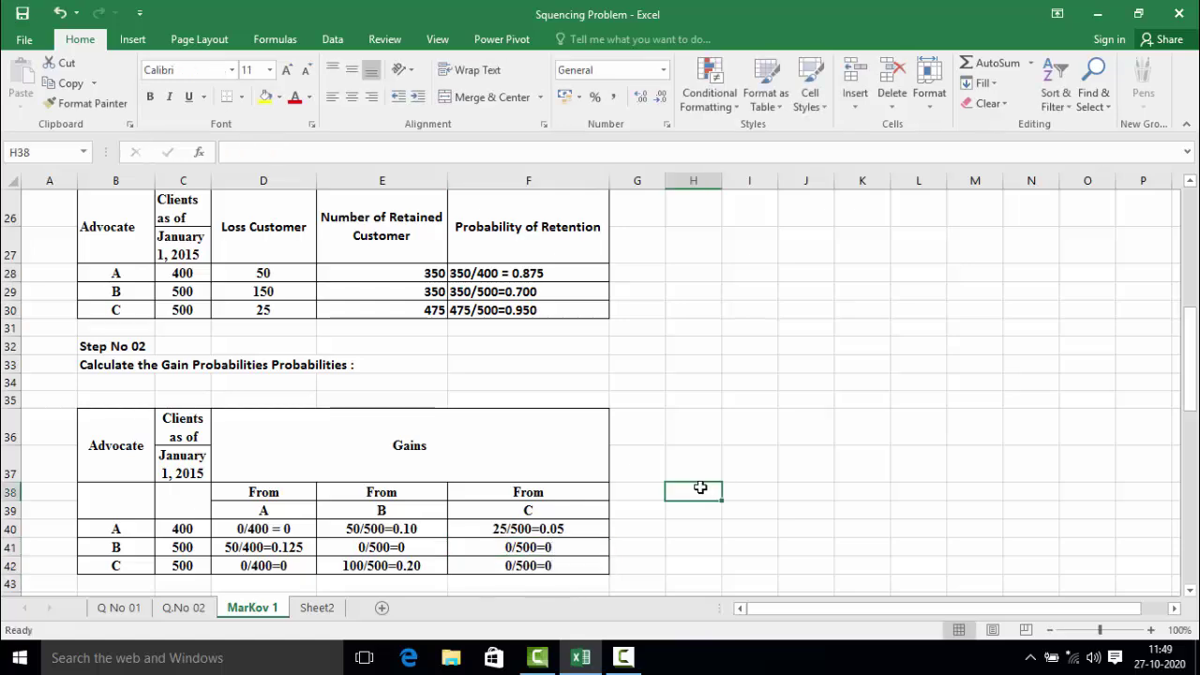
- Fill in advocate A's loss probabilities in the Step No 03 table: 0/400 =0 to A, 50/400=0.125 to B and 0/400=0 to C
scroll(700, 487, down, 4)
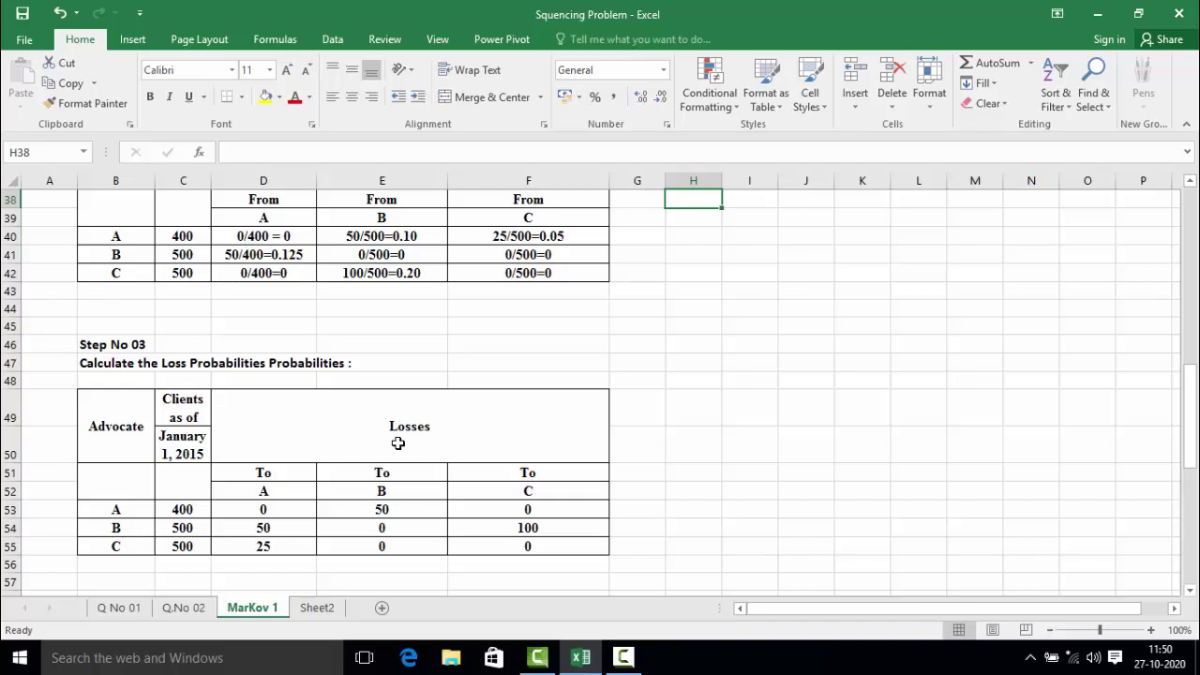
click(135, 508)
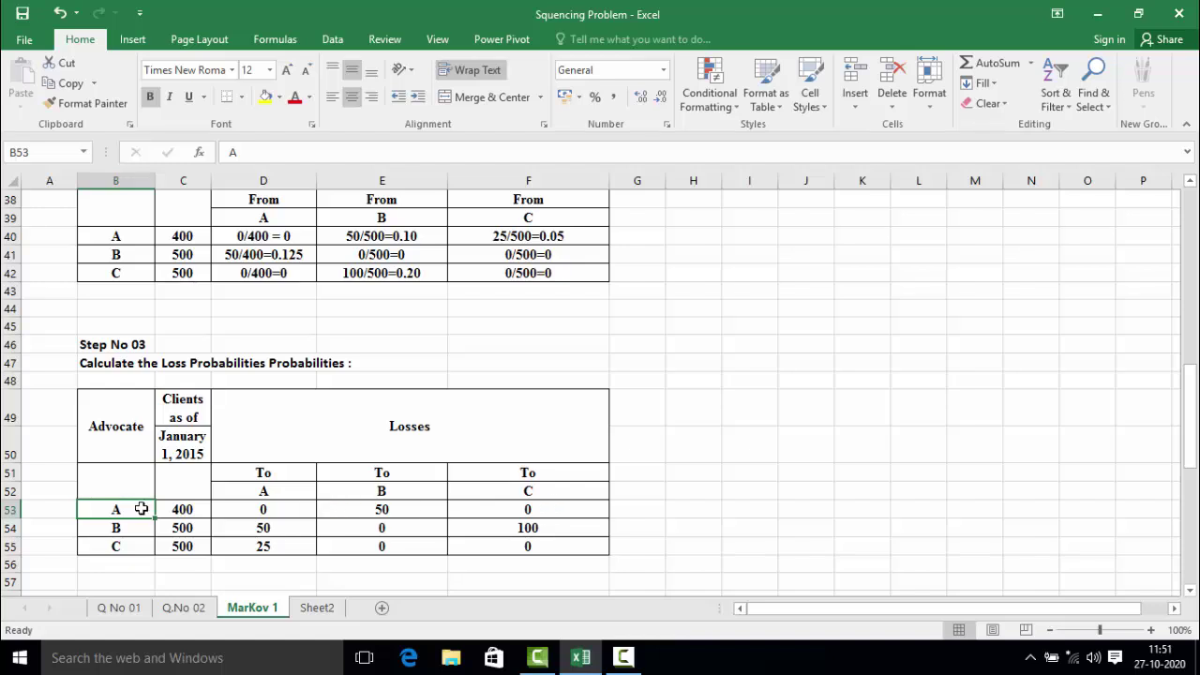
double_click(266, 511)
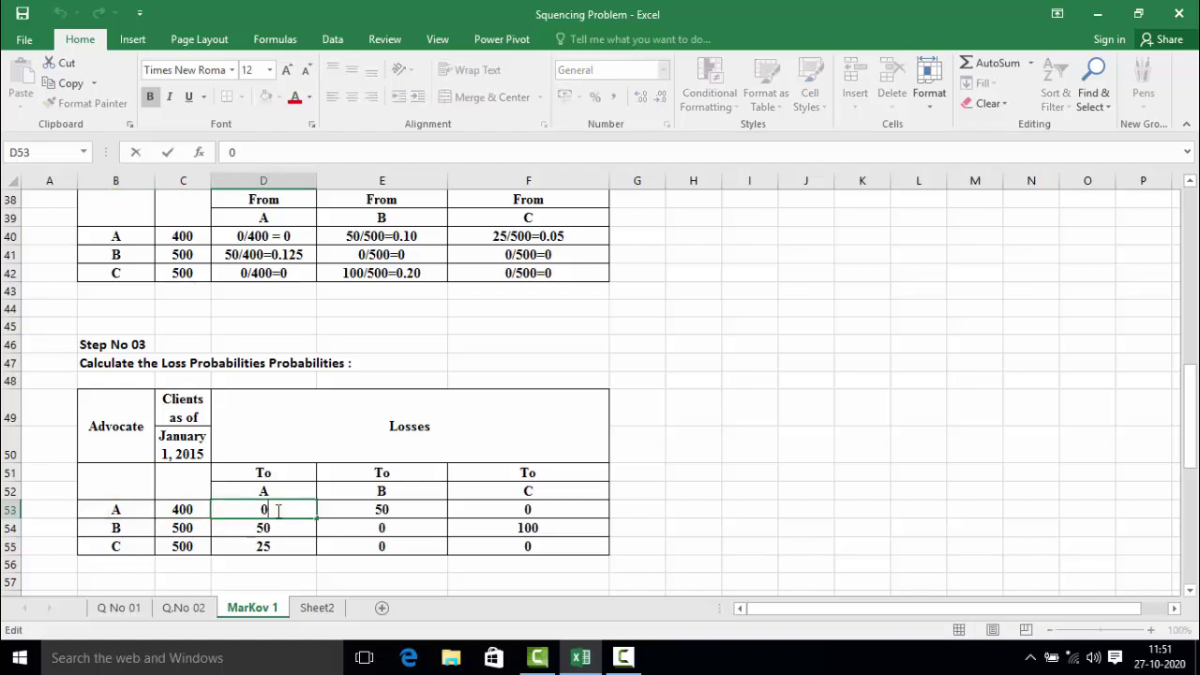
text(/400)
text(=0)
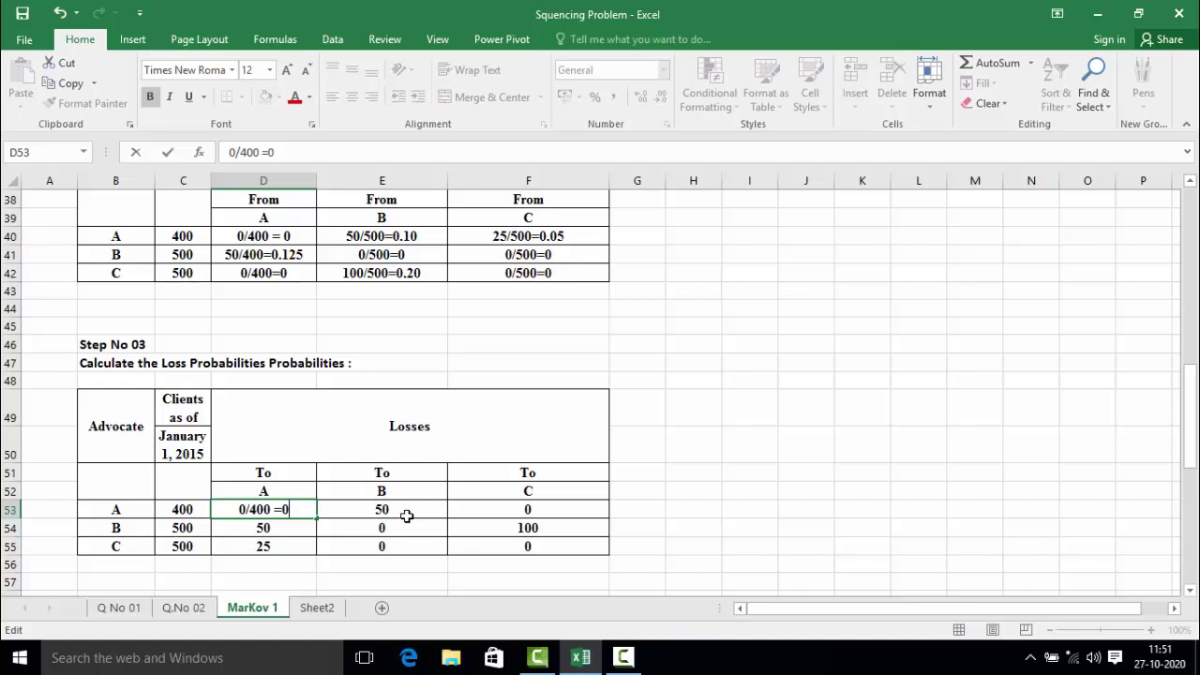
click(410, 505)
double_click(410, 505)
text(/400=0.125)
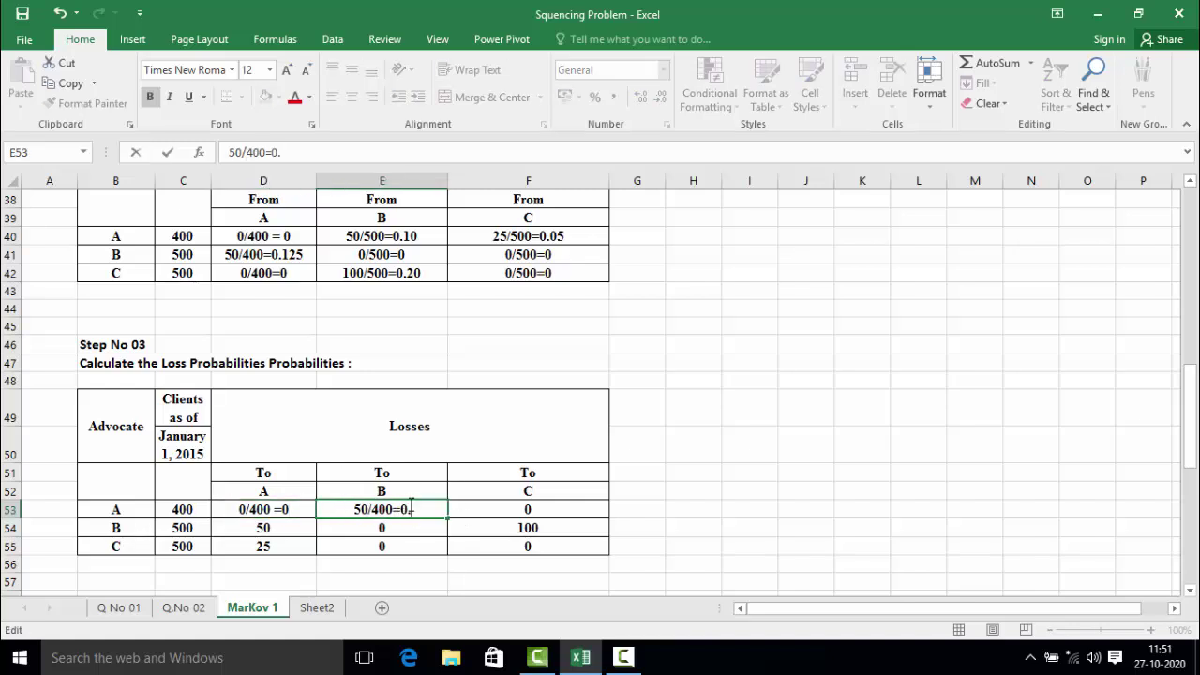
click(582, 505)
double_click(582, 505)
text(/400=)
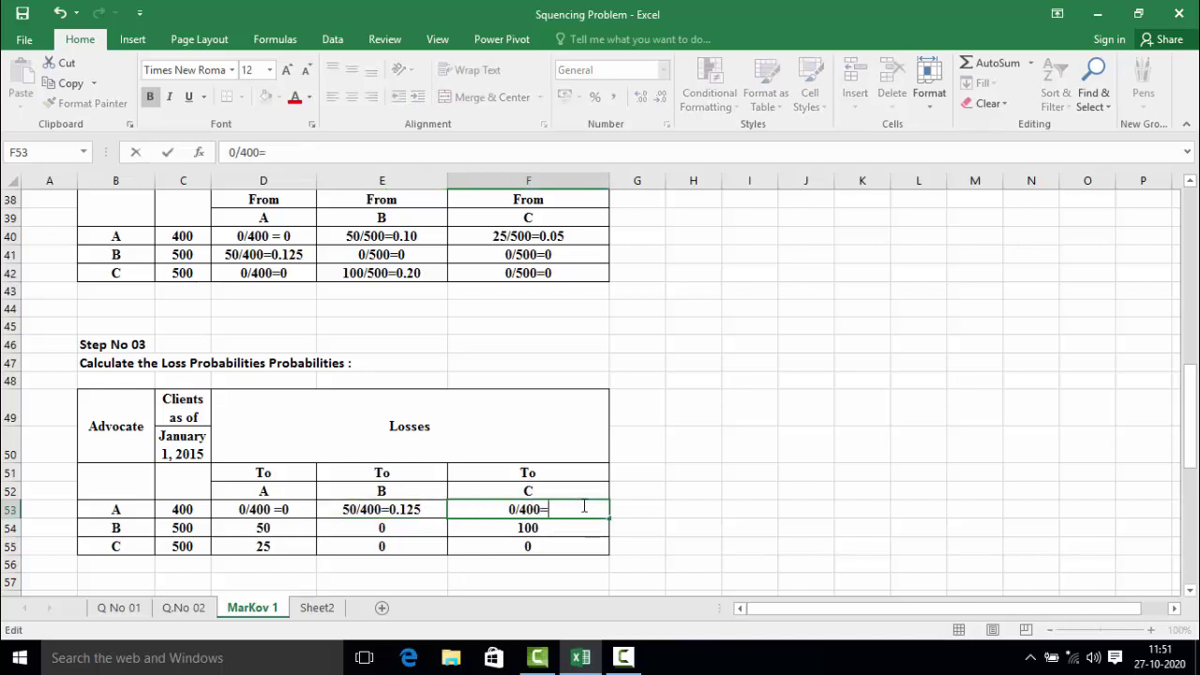
text(0)
- Fill in advocate B's loss probabilities in the Step No 03 table: 50/500=0.10 to A, 0/500=0 to B and 100/500=0.2 to C
click(268, 531)
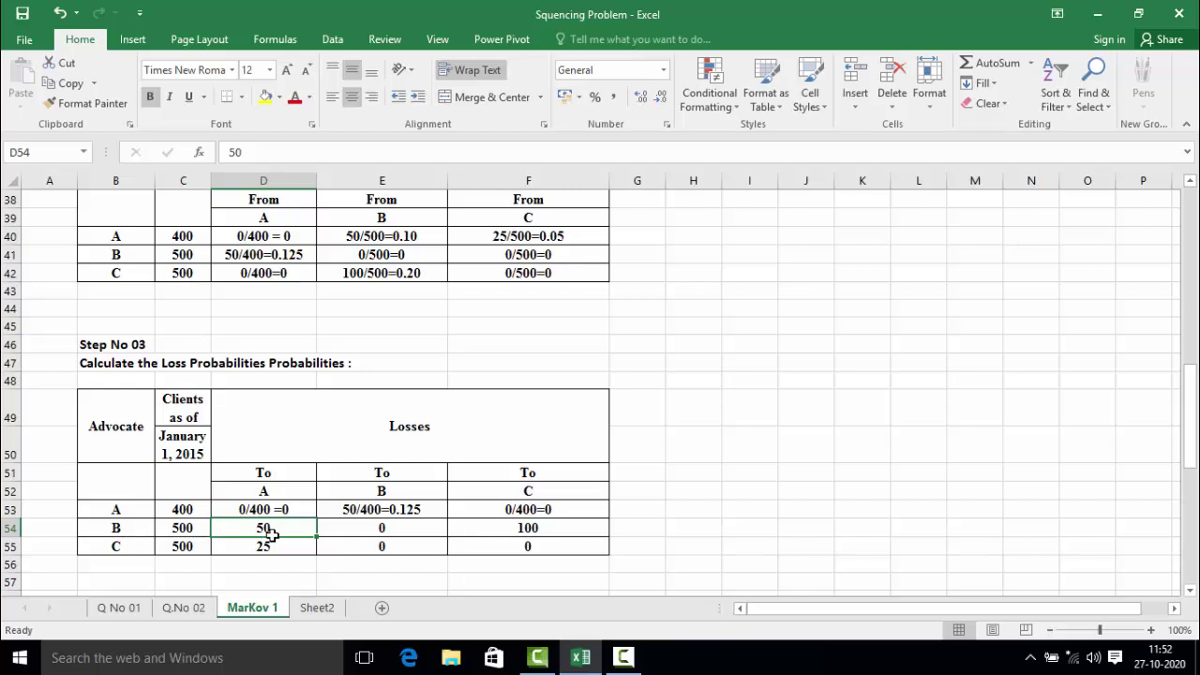
double_click(299, 532)
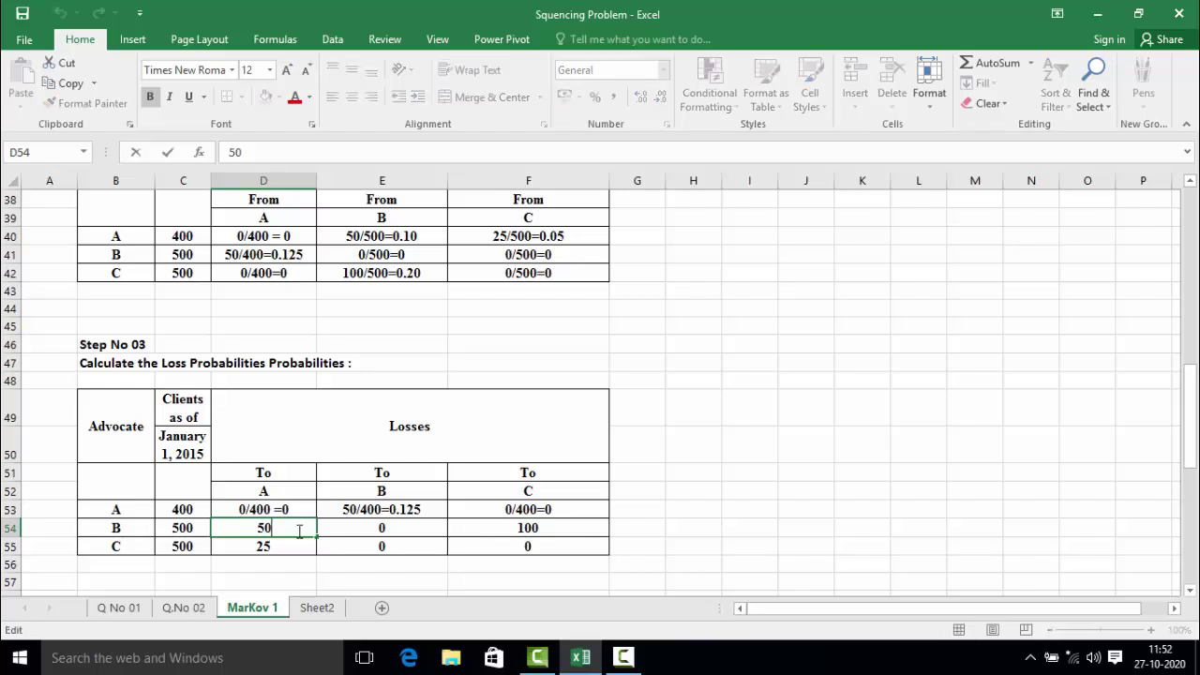
text(/500)
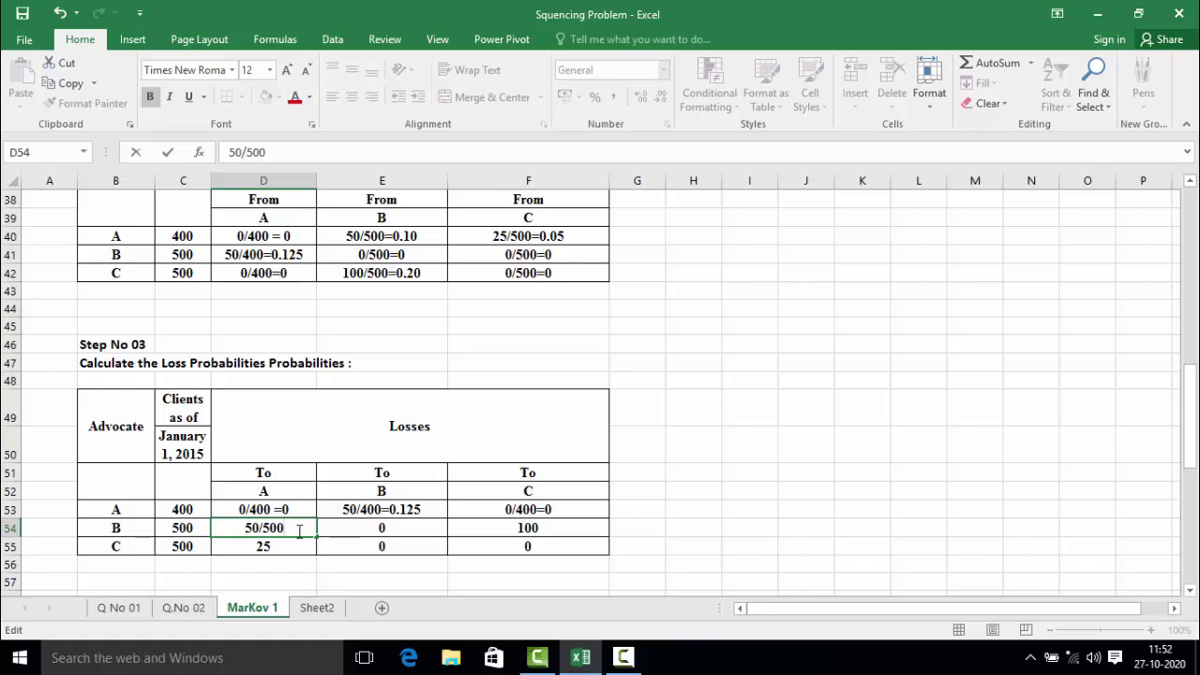
text(=0.10)
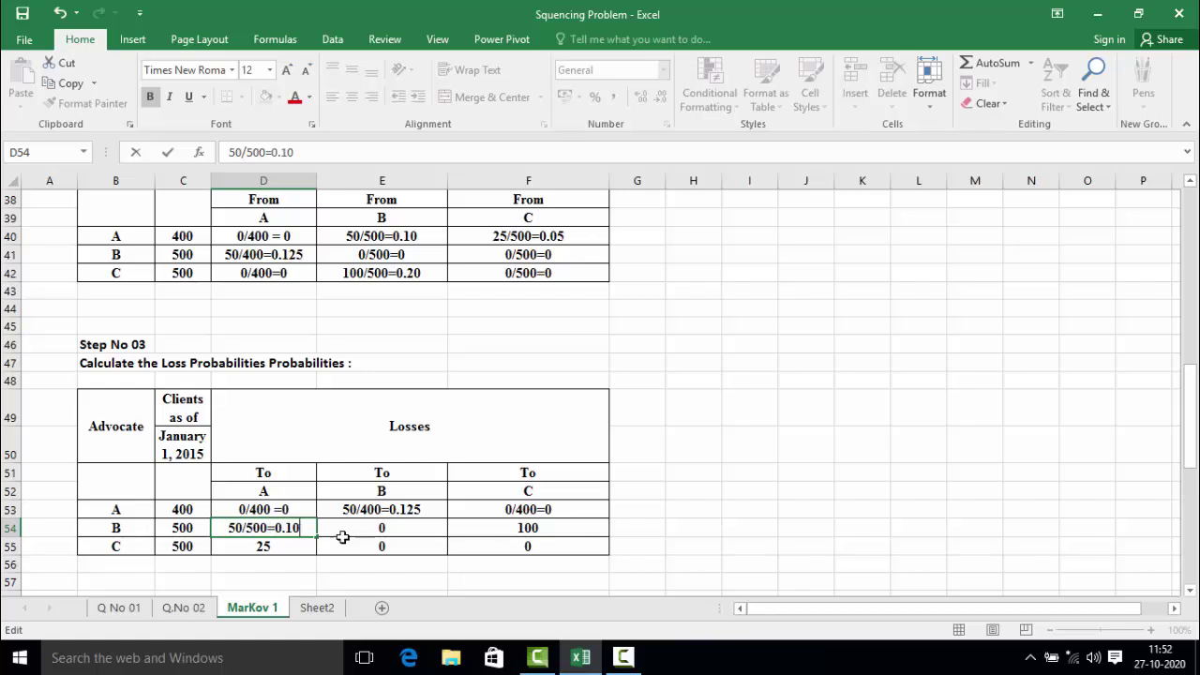
click(396, 532)
double_click(395, 531)
text(/)
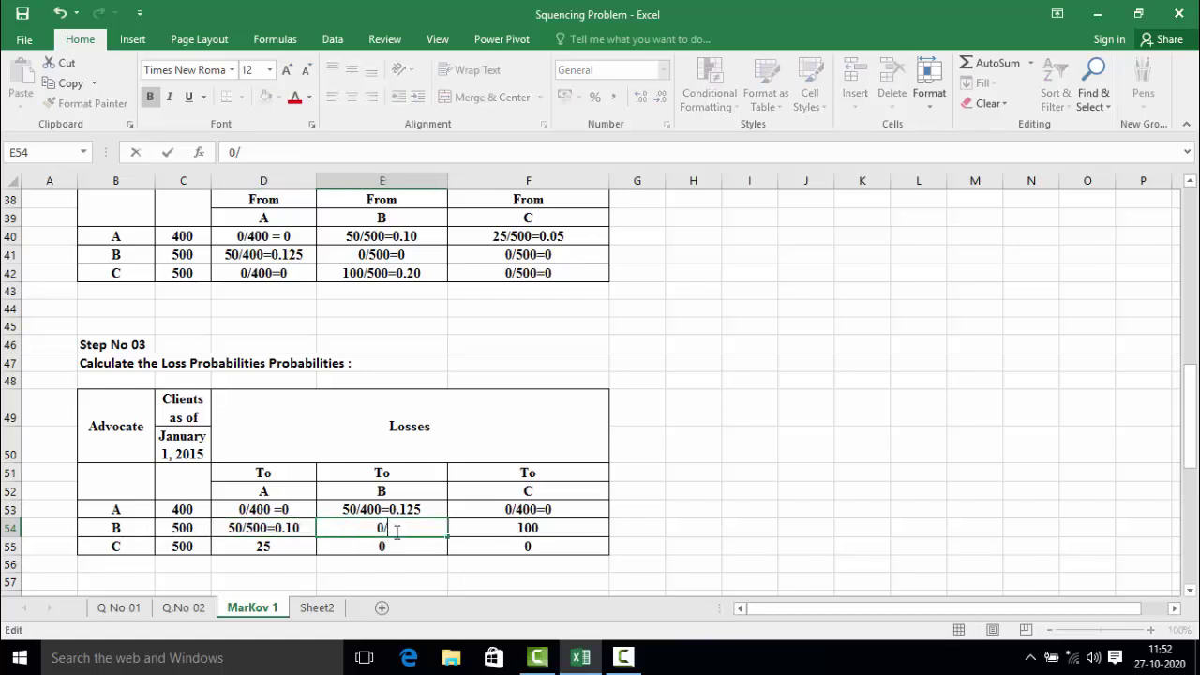
text(500=0)
click(567, 529)
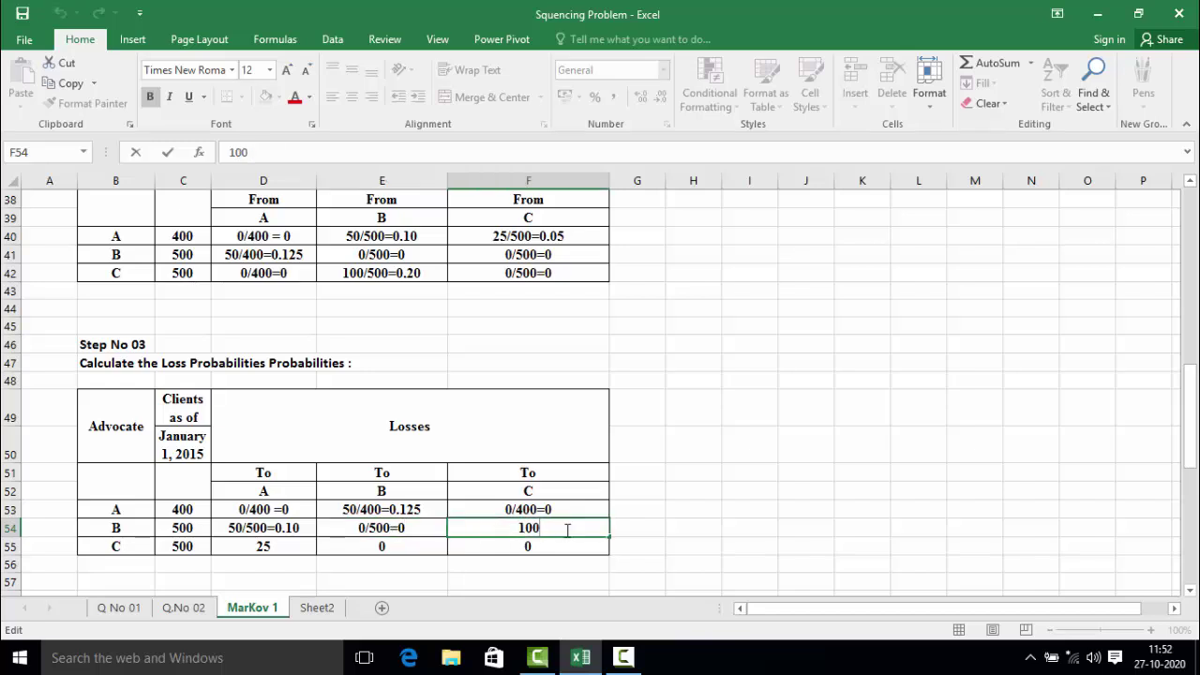
double_click(567, 529)
text(/500=)
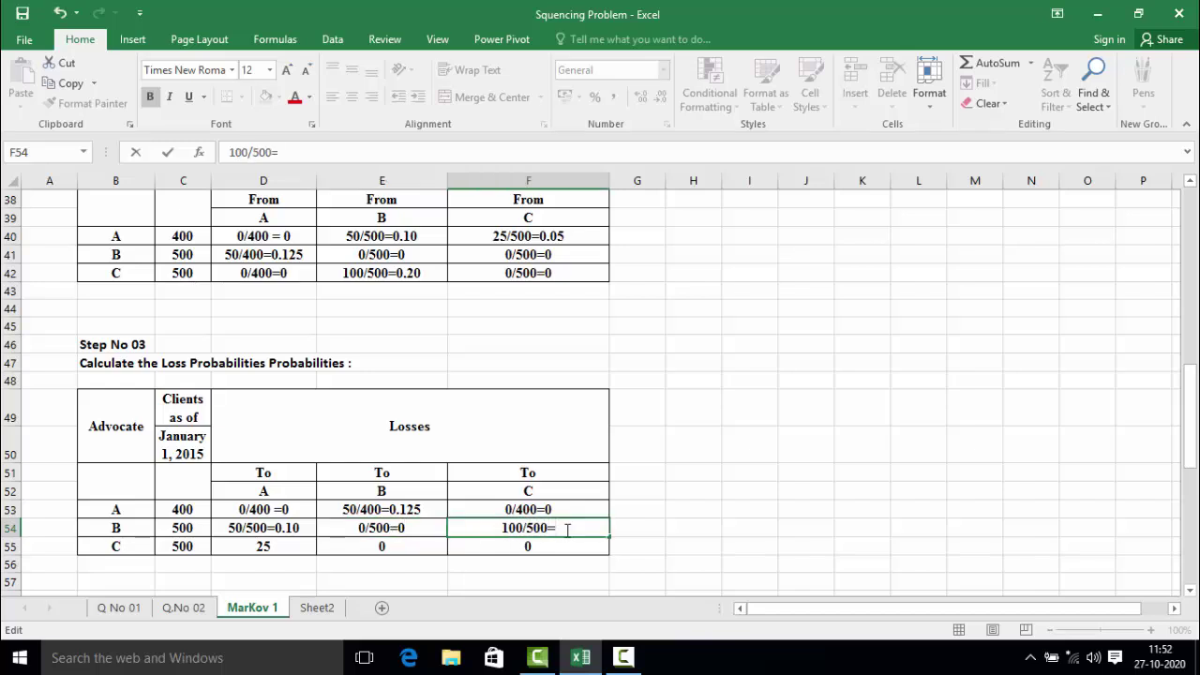
text(0.2)
- Fill in advocate C's loss probabilities in the Step No 03 table: 25/500=0.05 to A, 0/500=0 to B and 0/500=0 to C
double_click(309, 546)
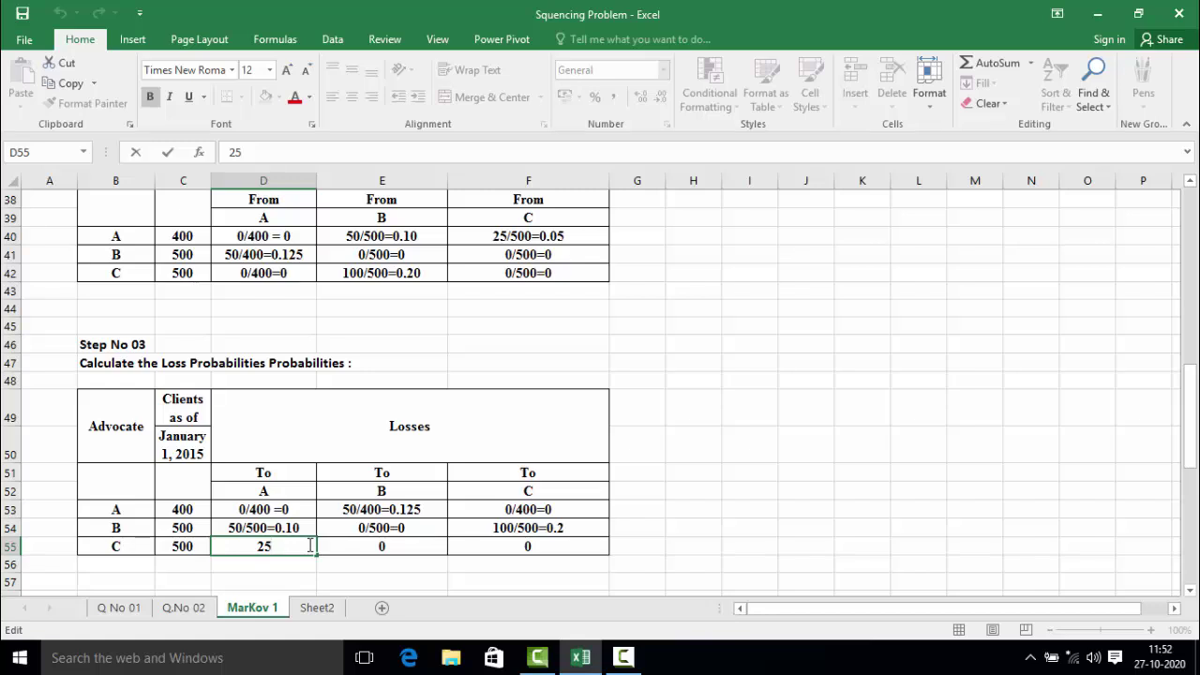
text(/500=)
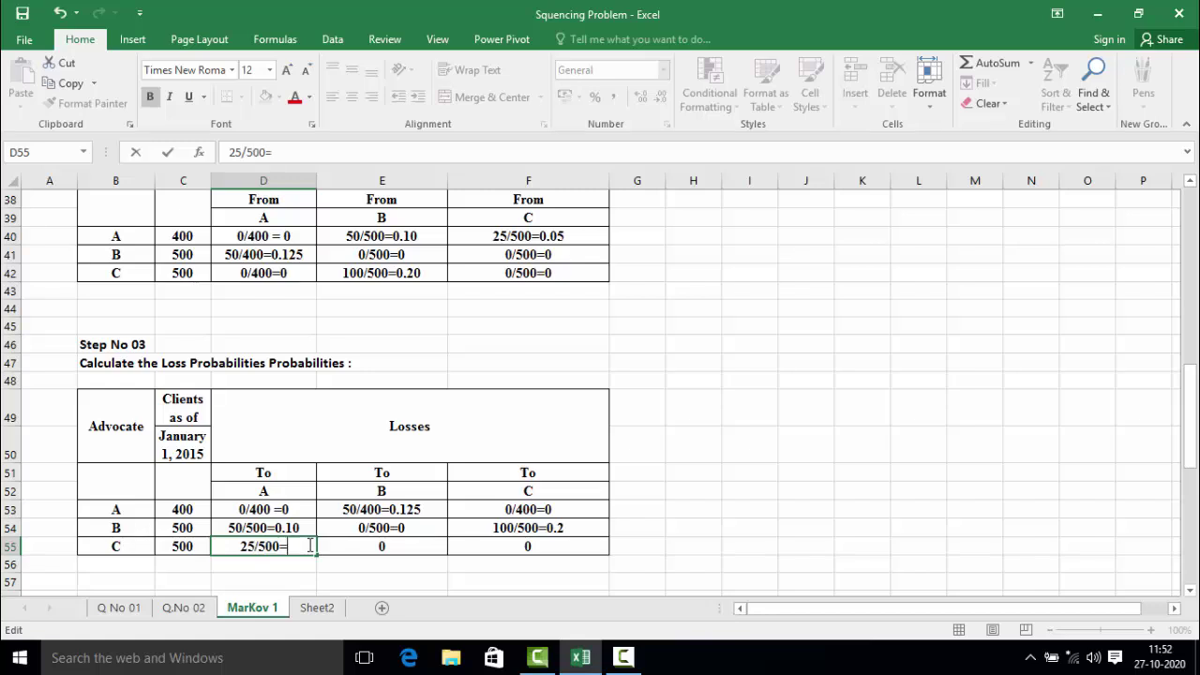
text(0.05)
double_click(421, 544)
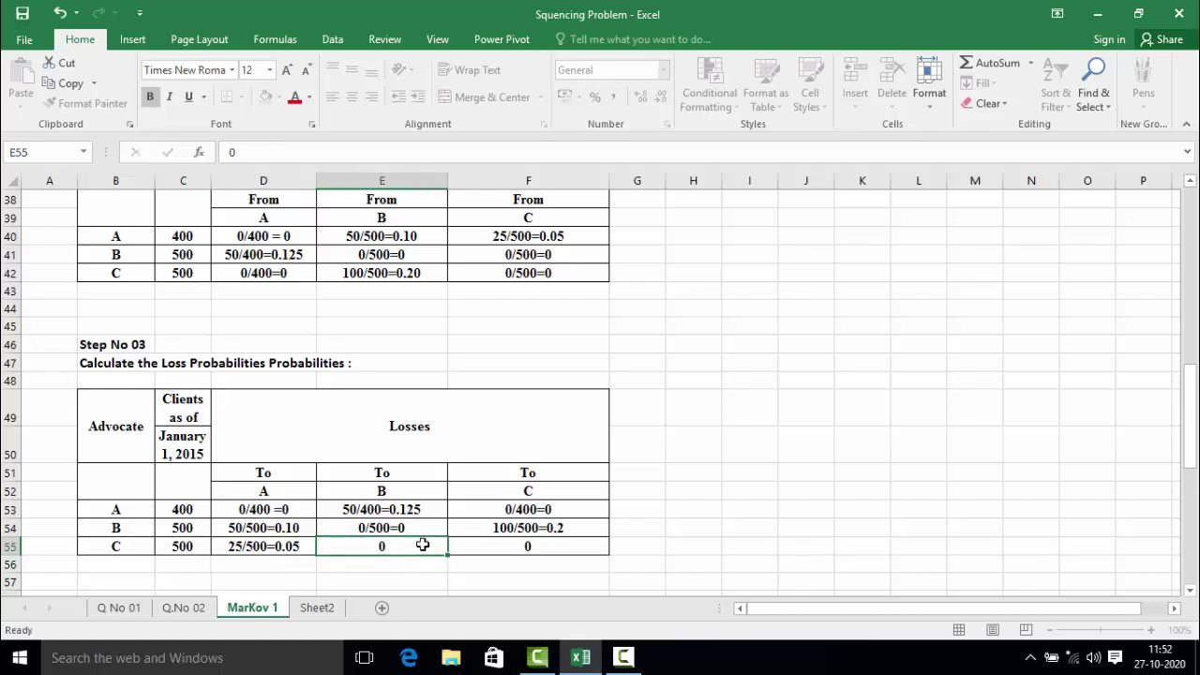
text(/500=0)
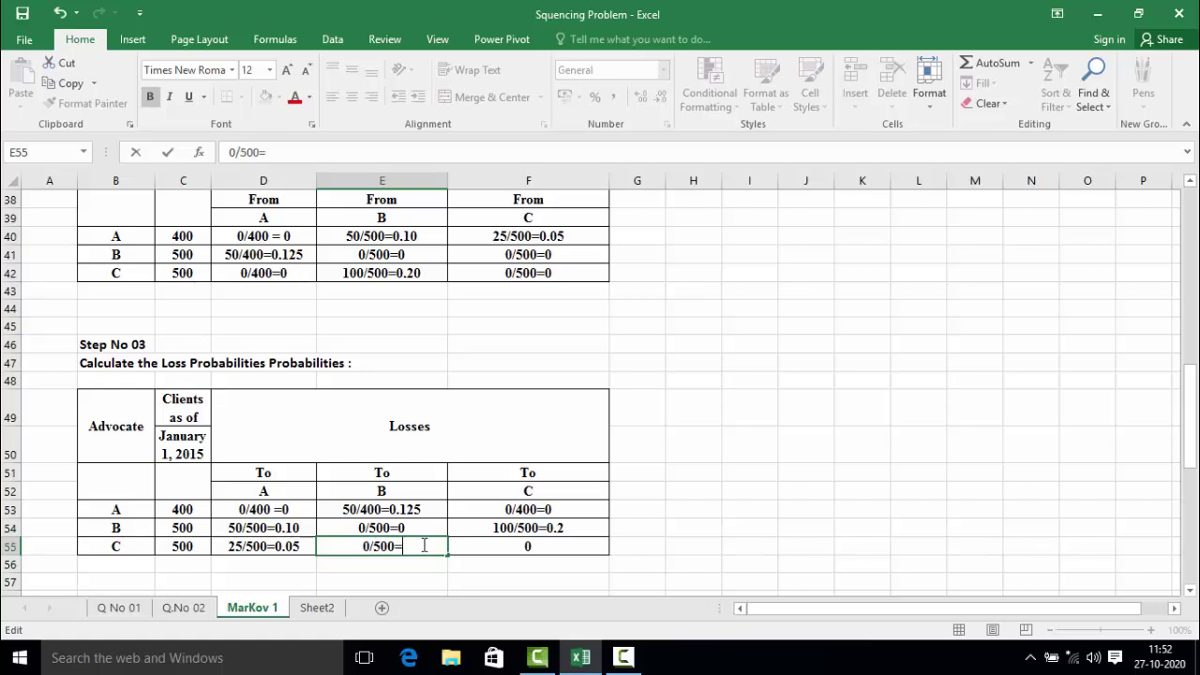
double_click(559, 546)
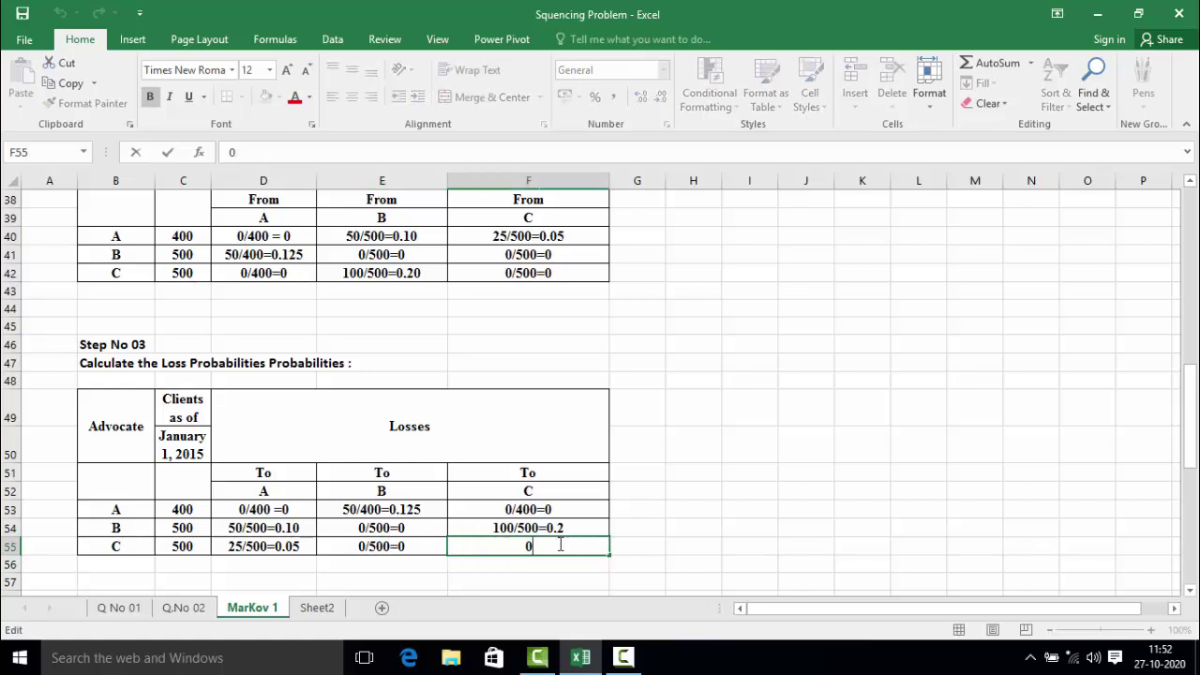
text(/500=0)
click(704, 471)
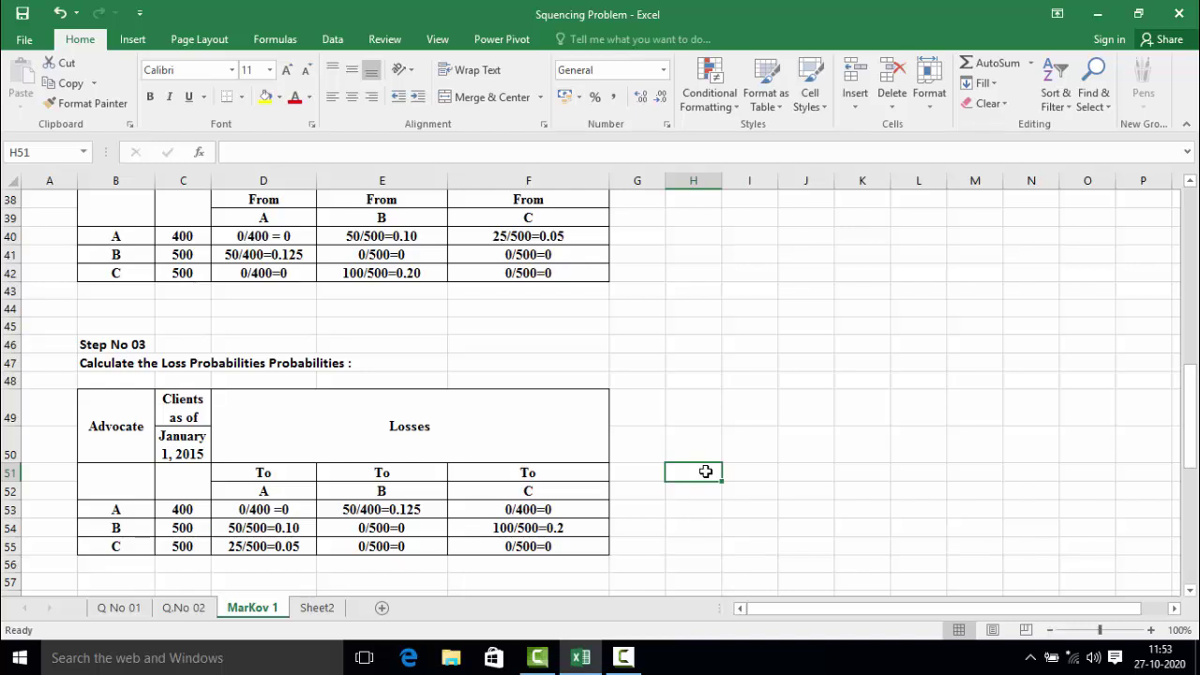
- Examine the empty Step No 04 state-transition matrix, focusing on its diagonal cells for A, B and C
scroll(189, 472, down, 4)
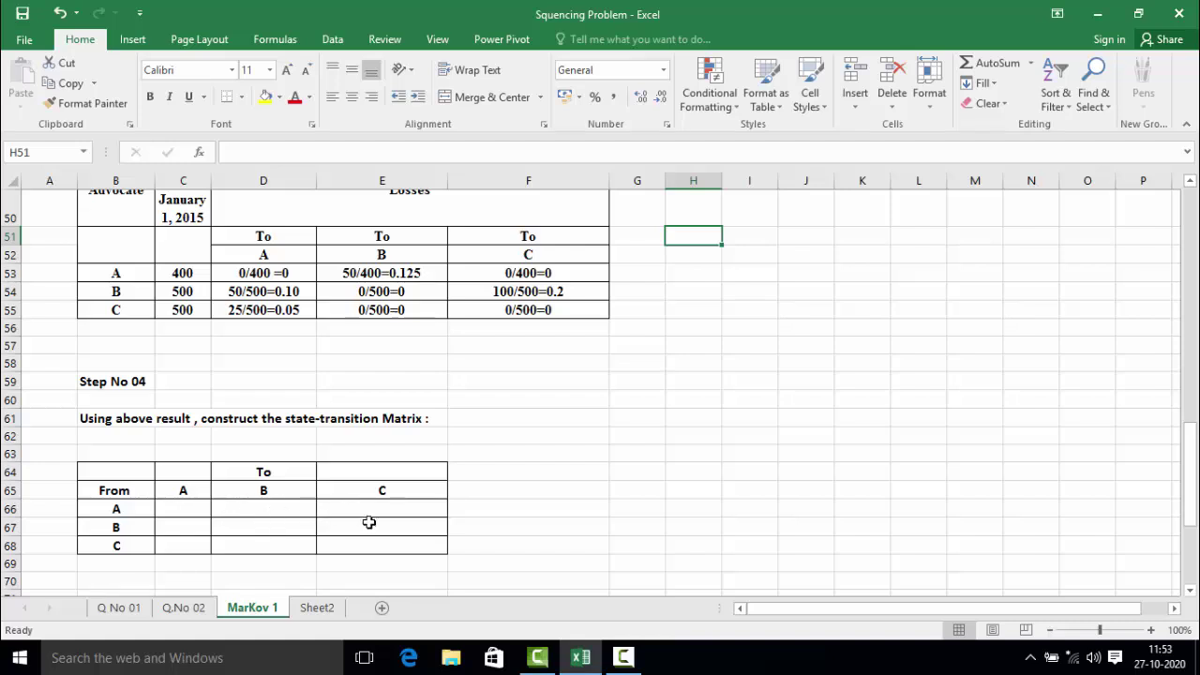
click(178, 506)
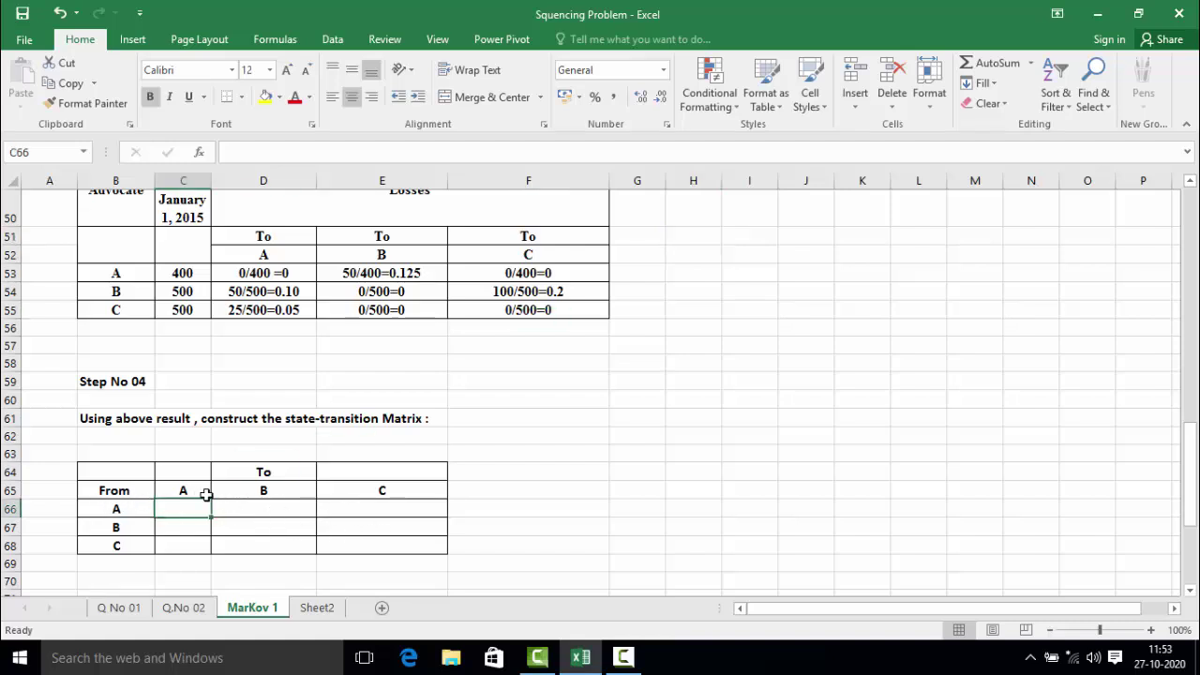
click(257, 522)
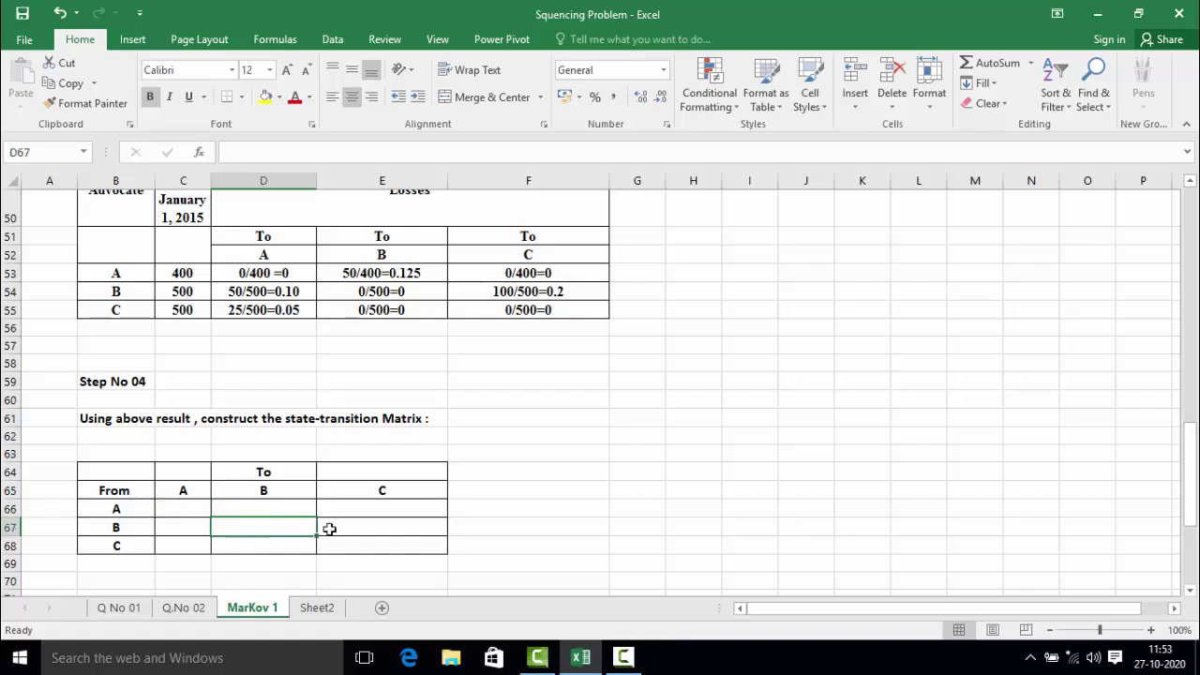
click(366, 544)
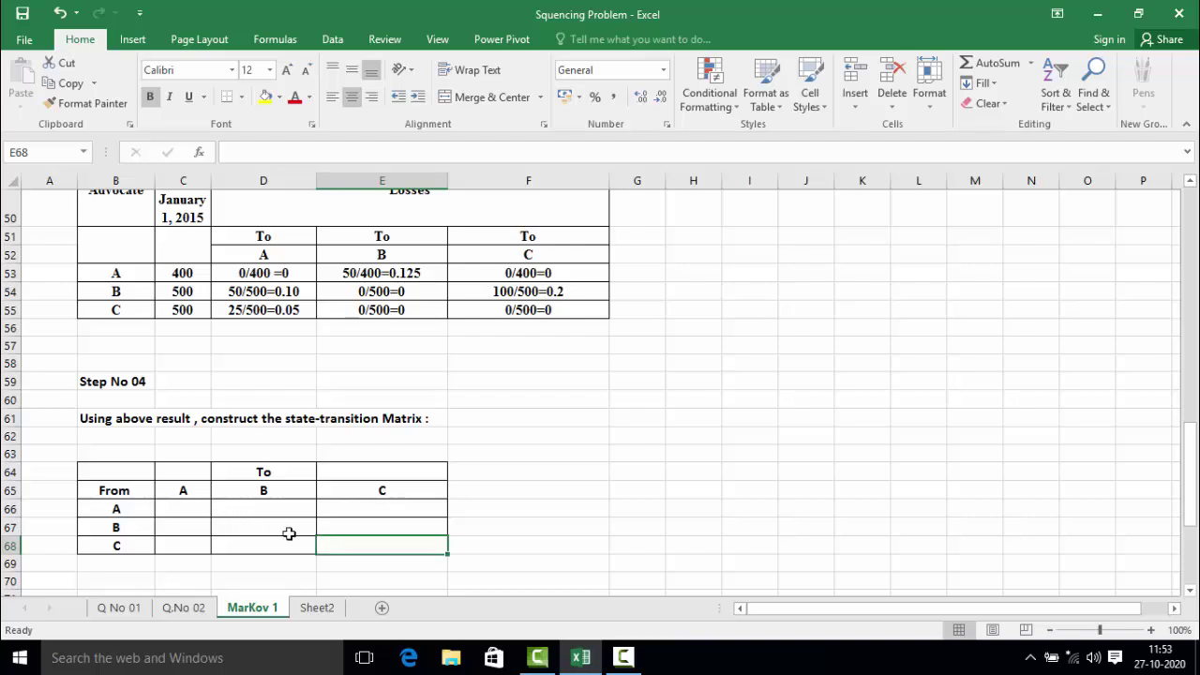
click(179, 503)
click(265, 530)
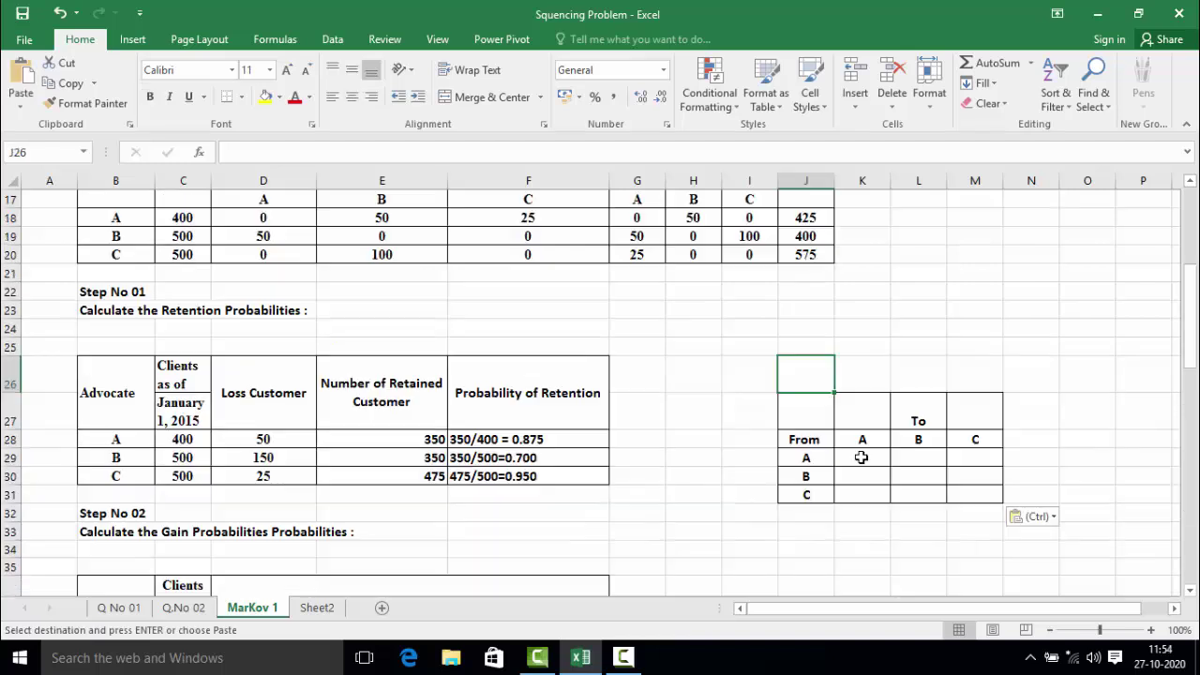
- Enter the retention probabilities on the diagonal of the matrix beside the Step No 01 table: 0.875 for A, 0.700 for B and 0.950 for C
click(860, 457)
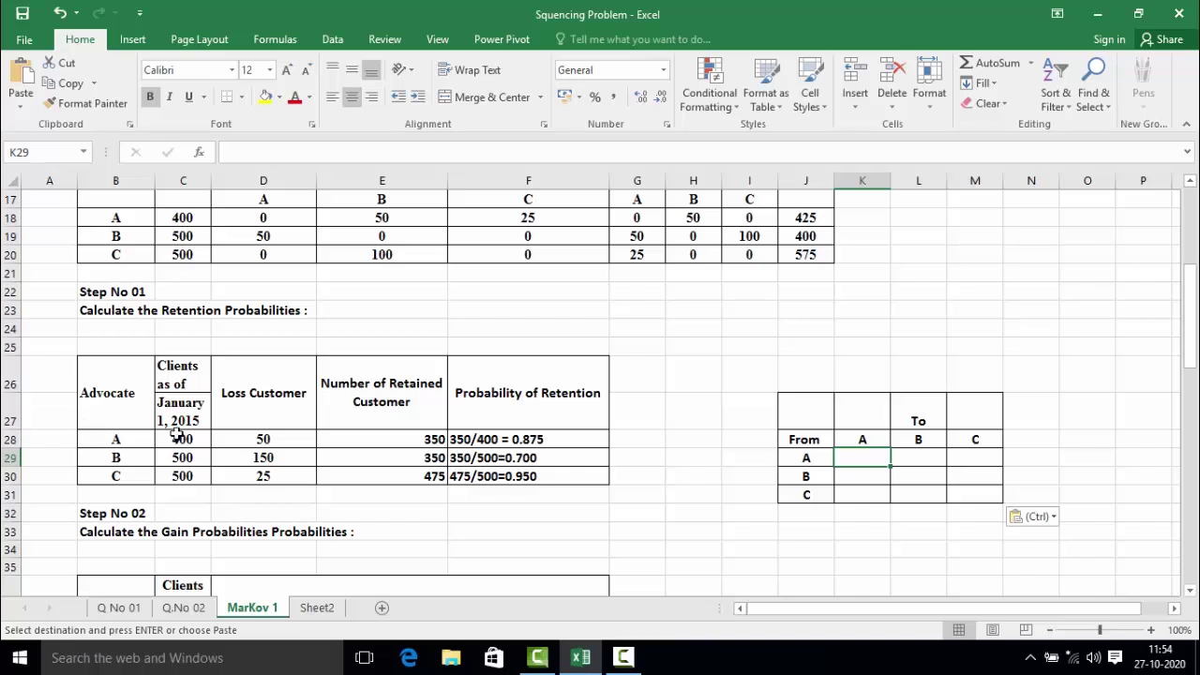
text(0.875)
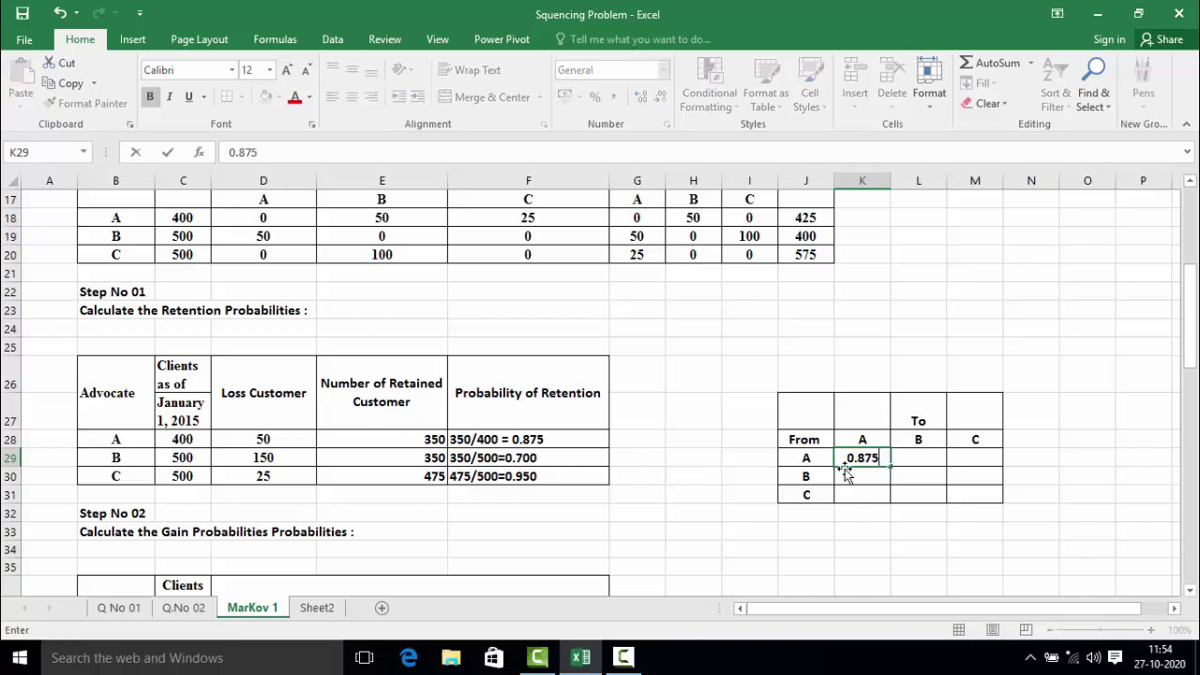
click(919, 478)
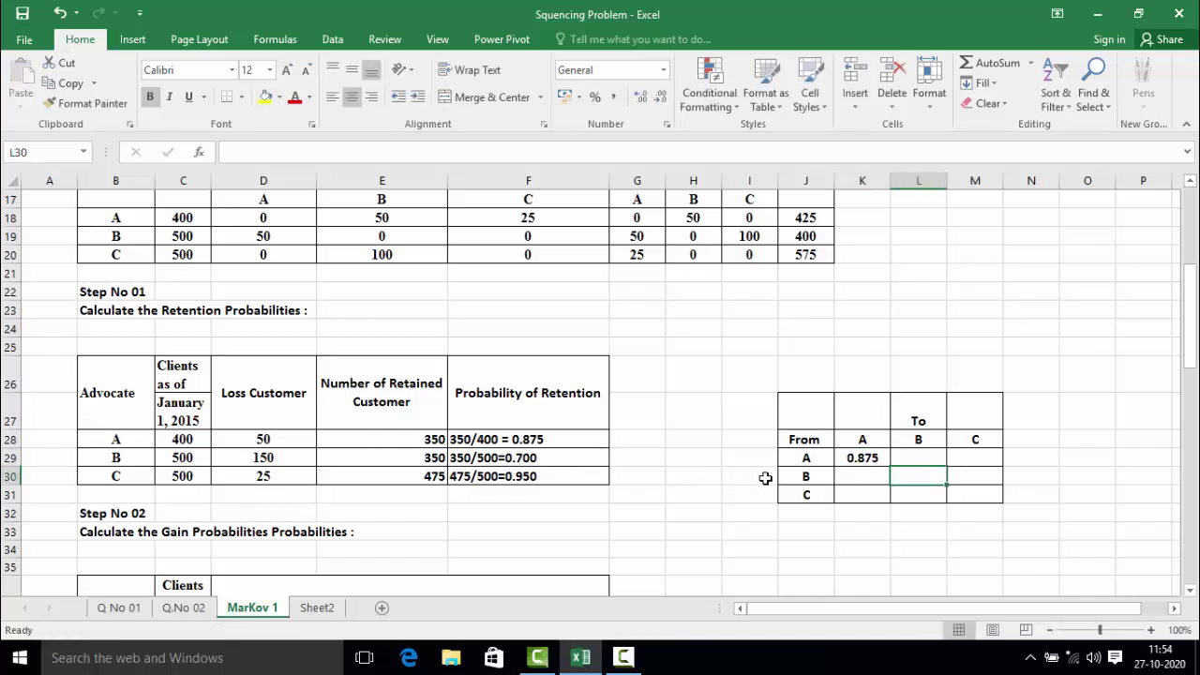
text(0.700)
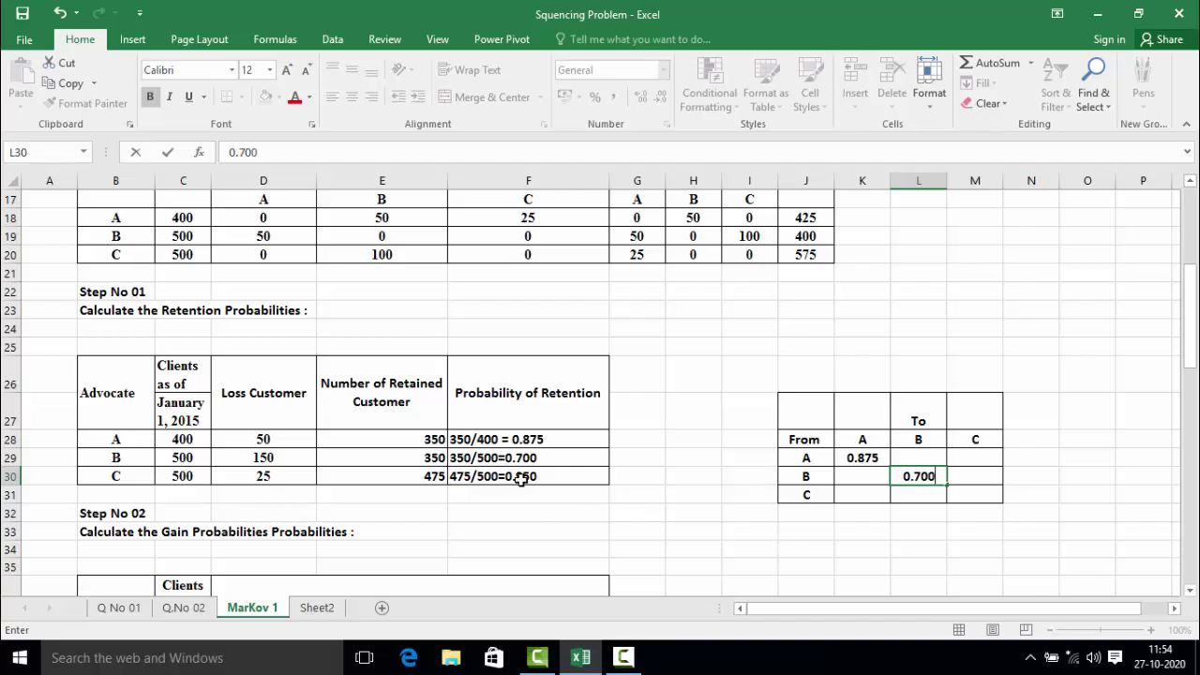
click(981, 497)
text(0.95)
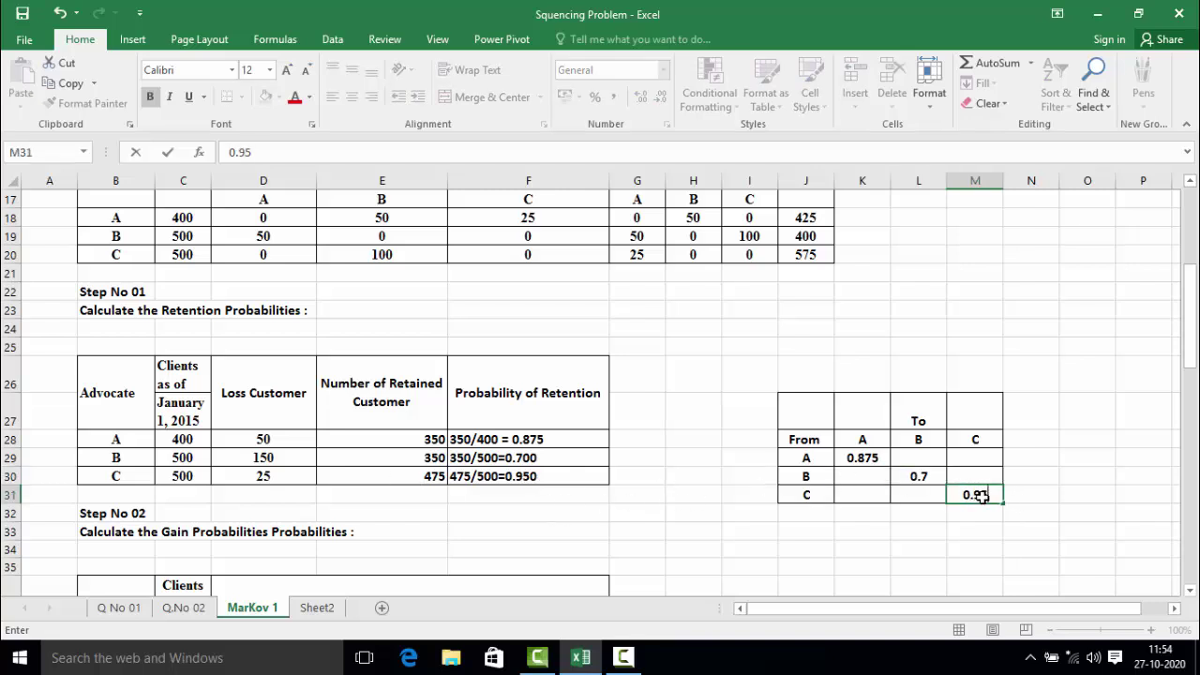
text(0)
click(1093, 441)
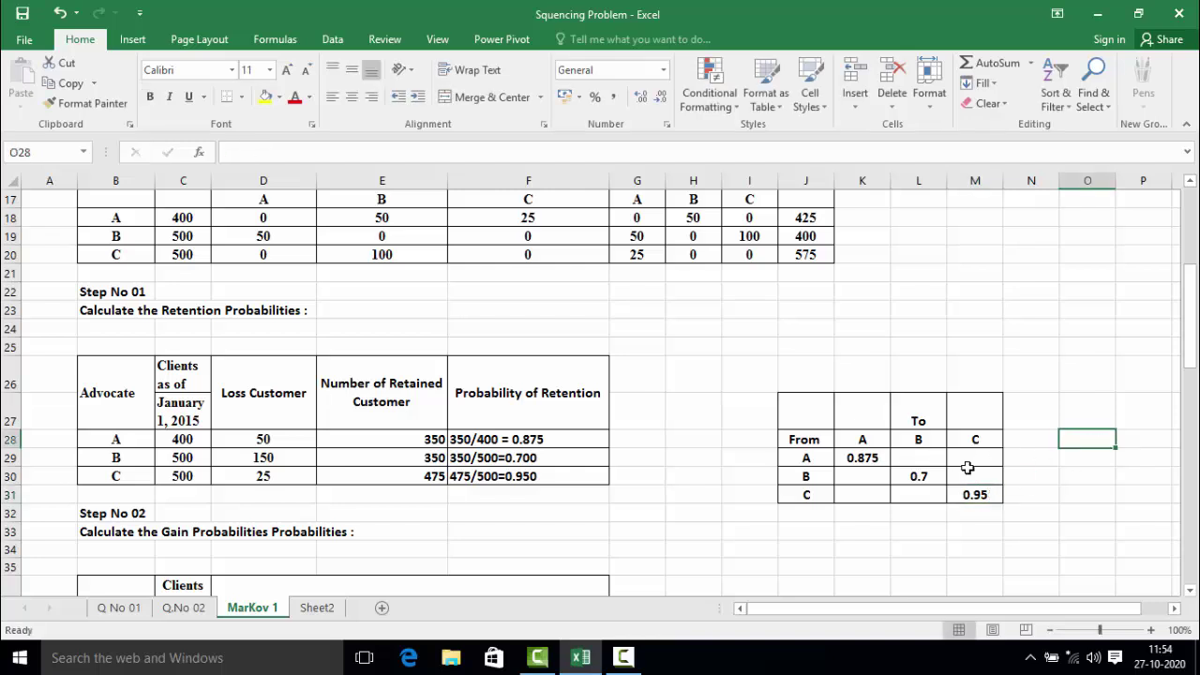
- Copy the matrix beside the Step No 01 table and paste it at J37 beside the Step No 02 gains table
click(824, 424)
drag(825, 424, 958, 497)
key(ctrl+c)
scroll(958, 497, down, 5)
click(806, 310)
key(ctrl+v)
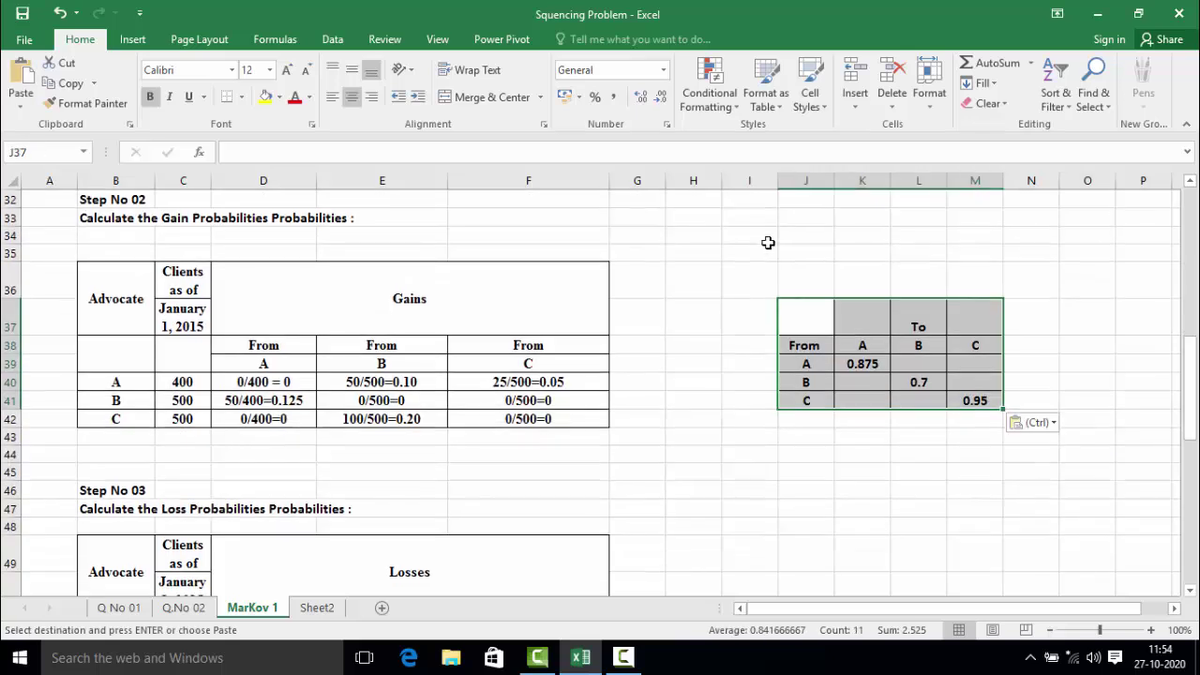
click(764, 239)
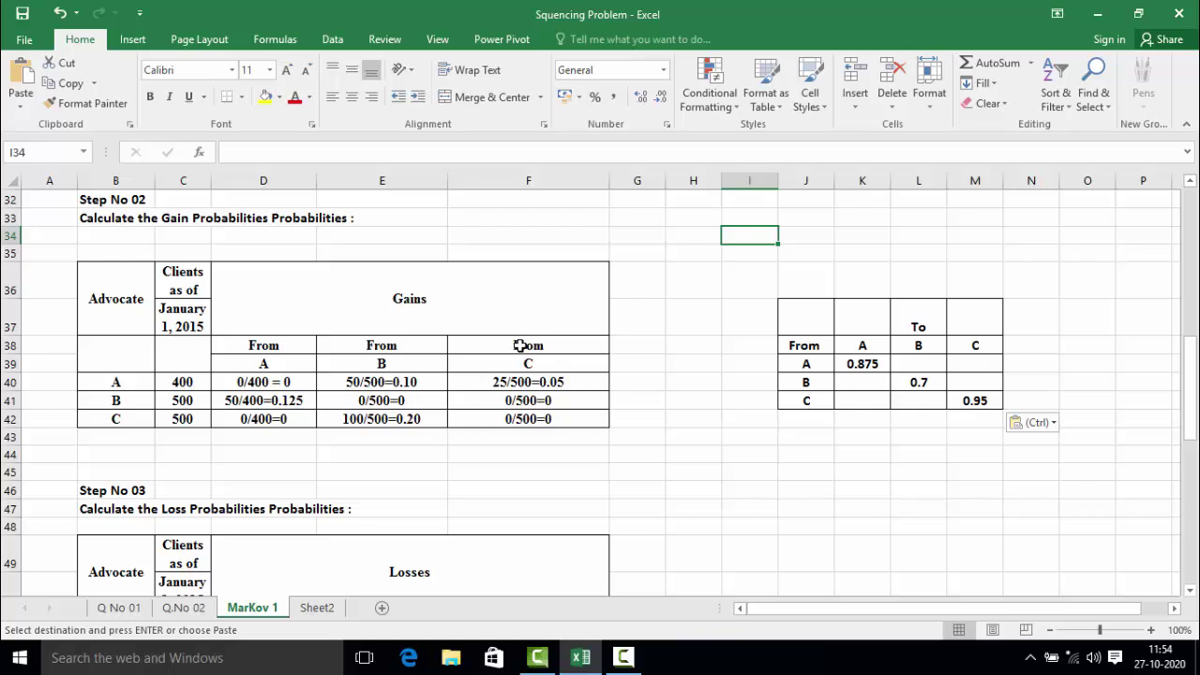
click(901, 533)
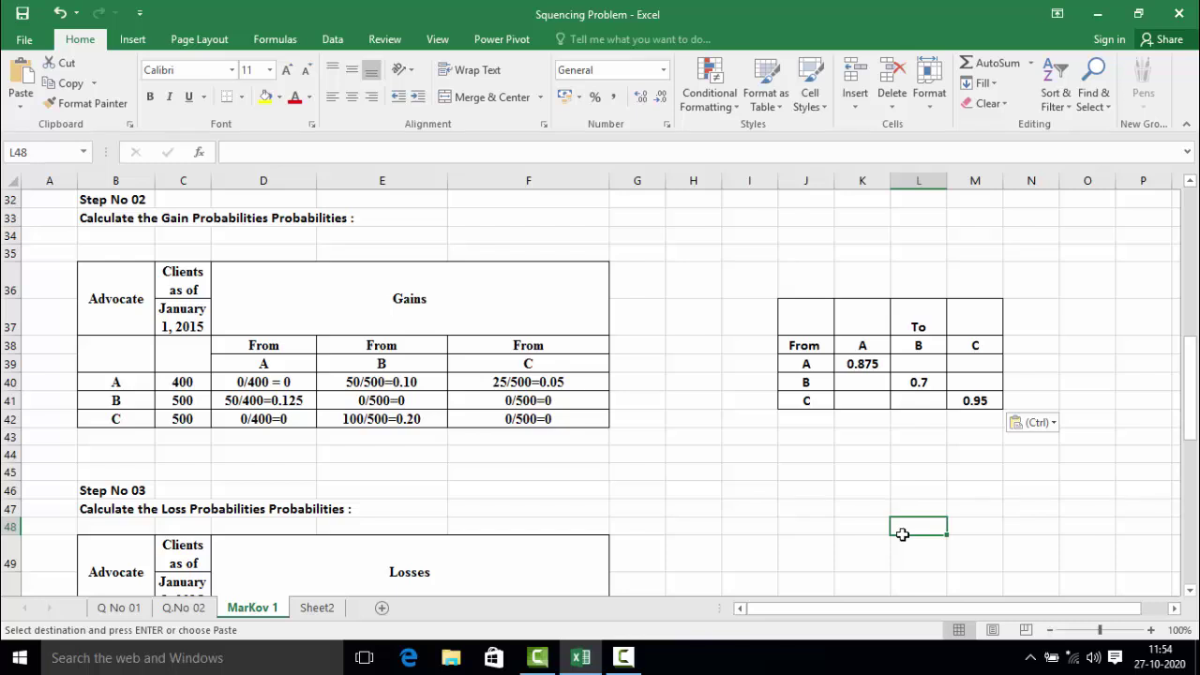
- Look up B's gain from A in the Step No 02 table and enter 0.125 in the matrix for From A to B
click(917, 368)
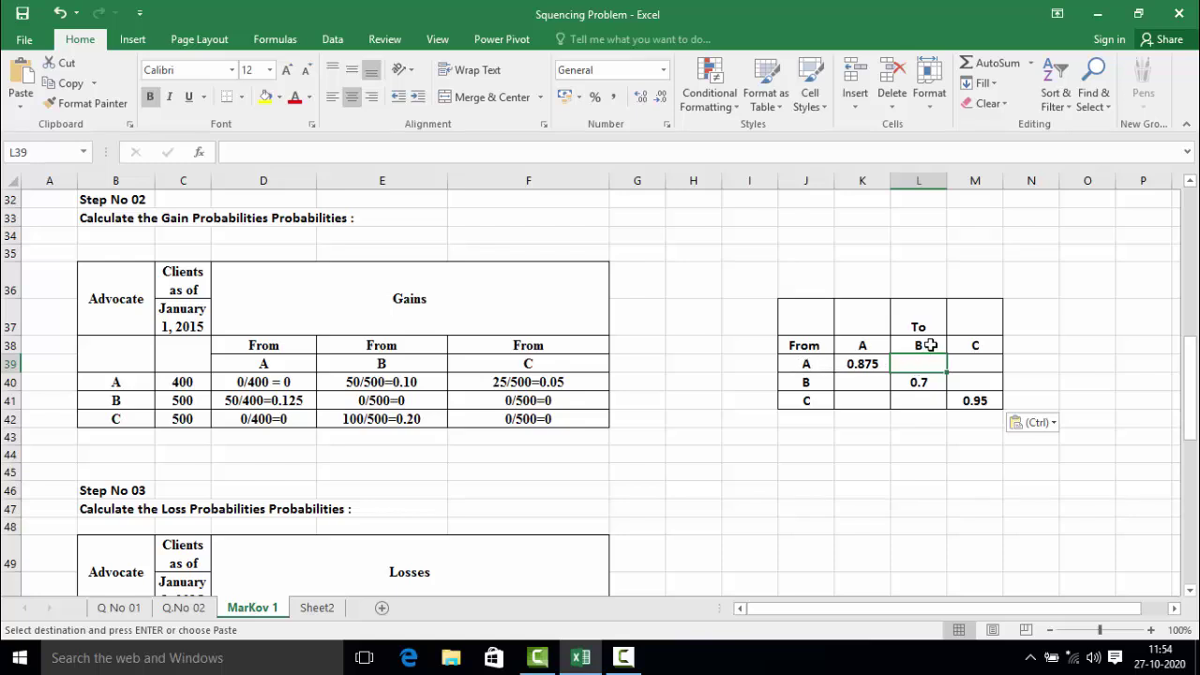
click(296, 384)
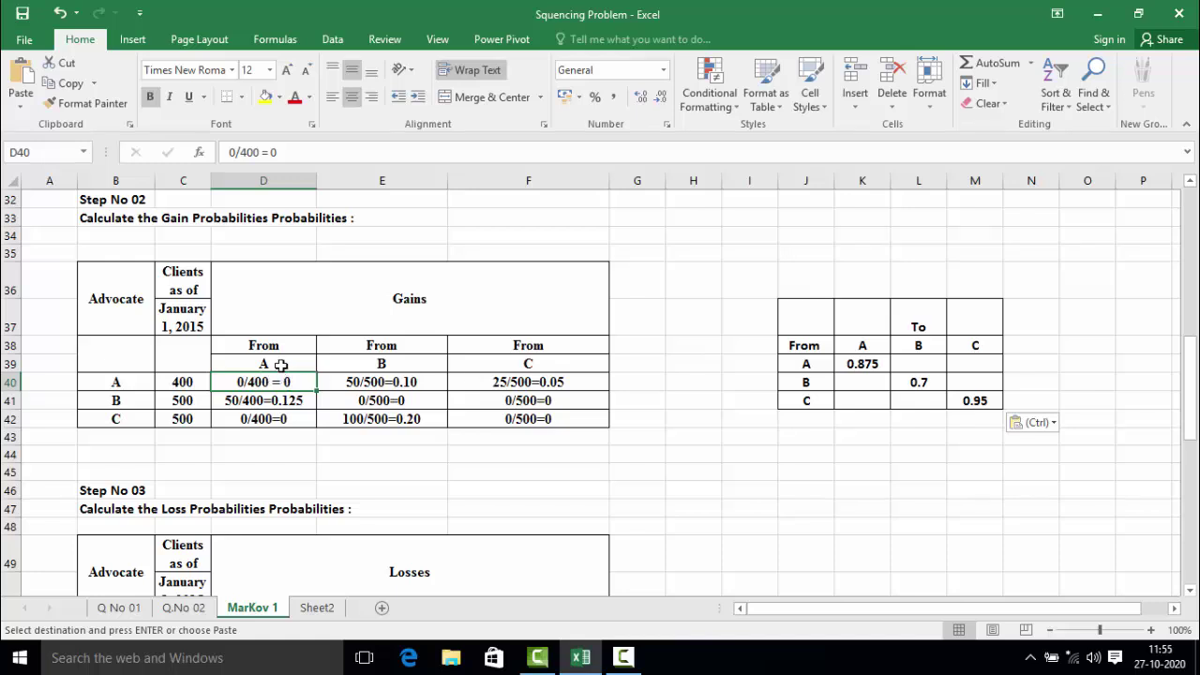
click(275, 365)
mouse_move(275, 372)
mouse_down()
mouse_move(135, 387)
mouse_move(270, 385)
mouse_up()
click(270, 366)
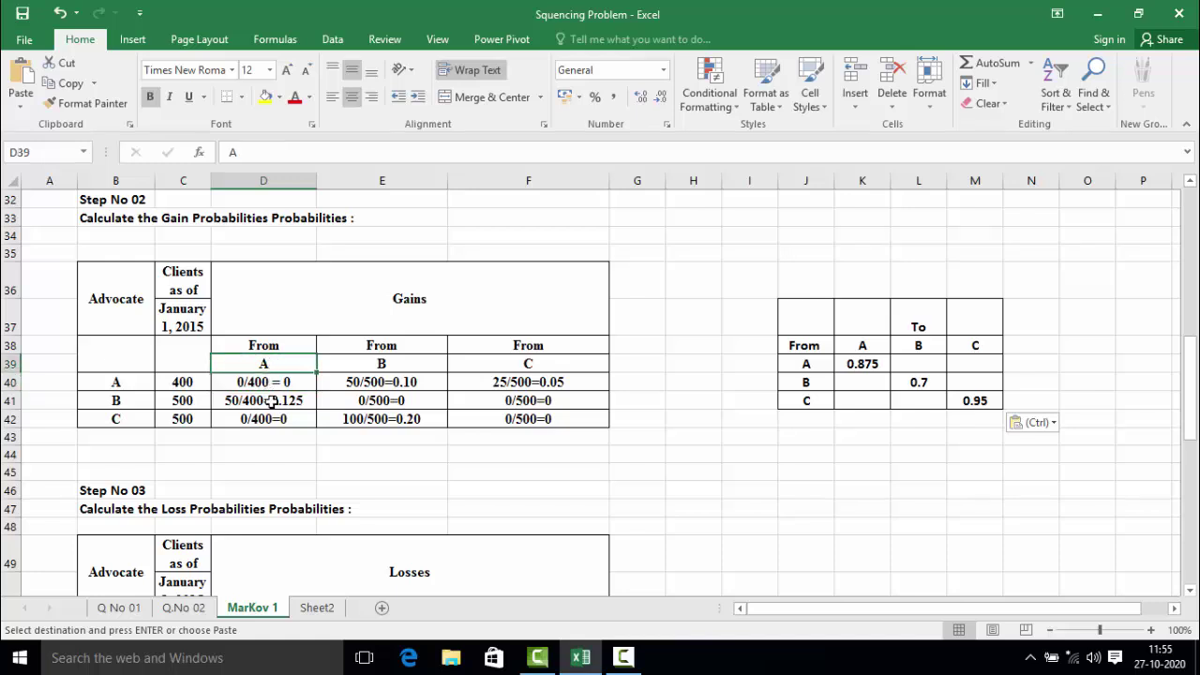
click(270, 401)
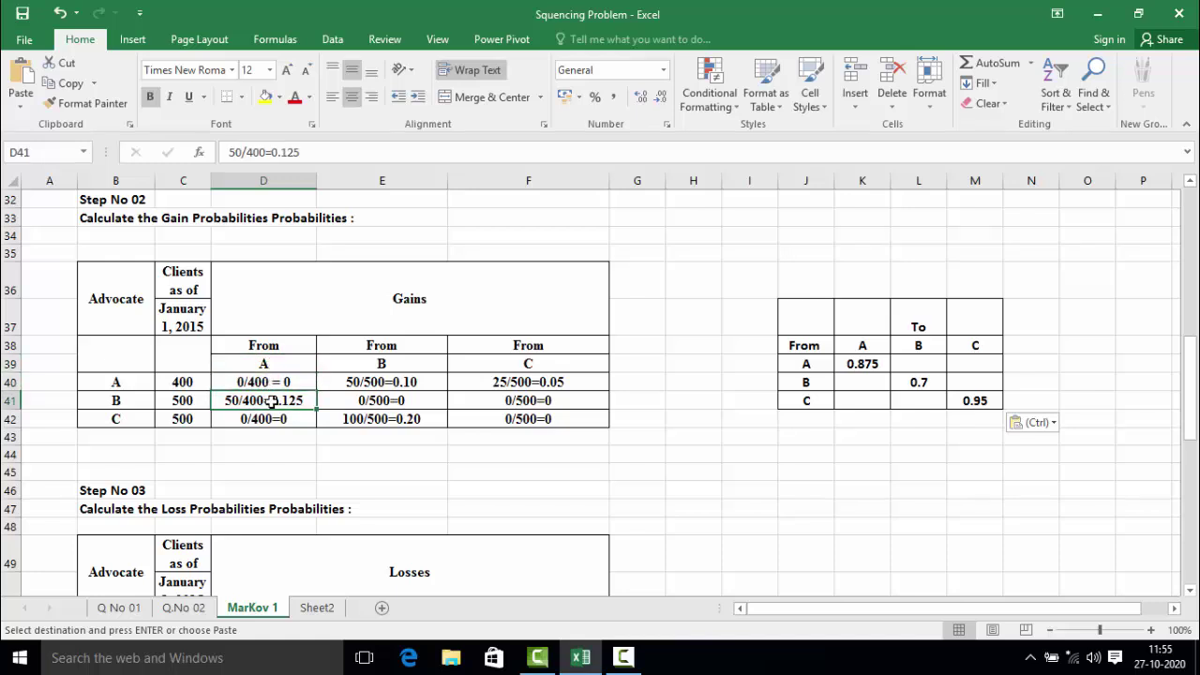
click(808, 361)
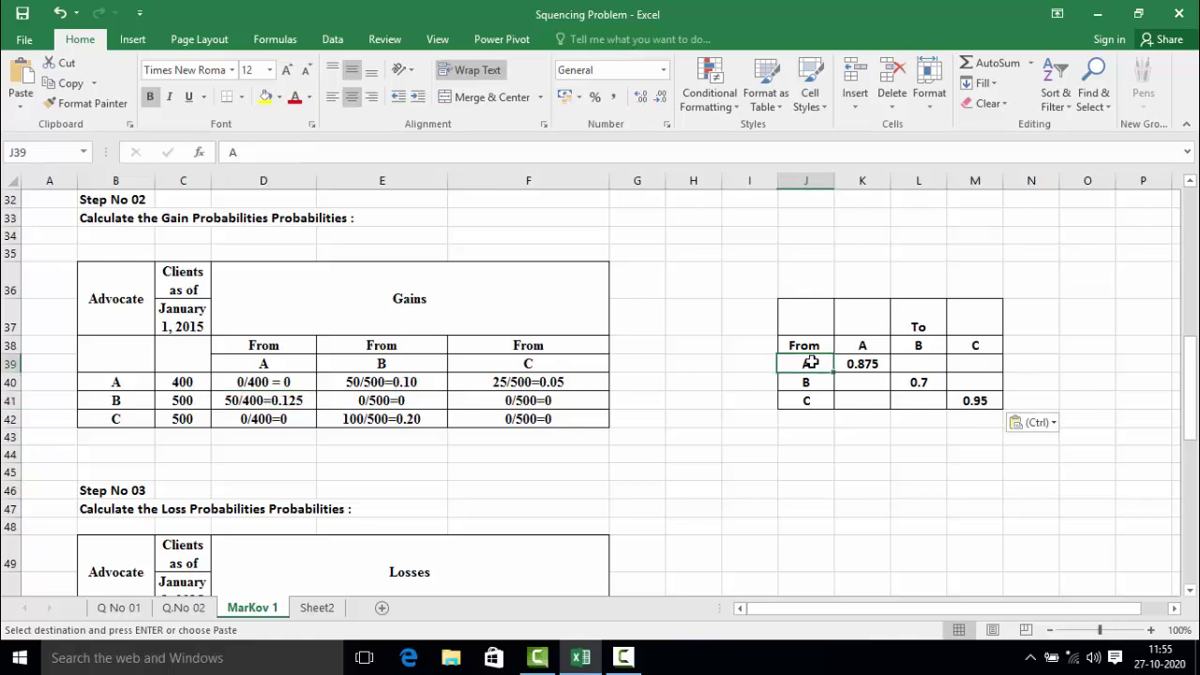
click(922, 363)
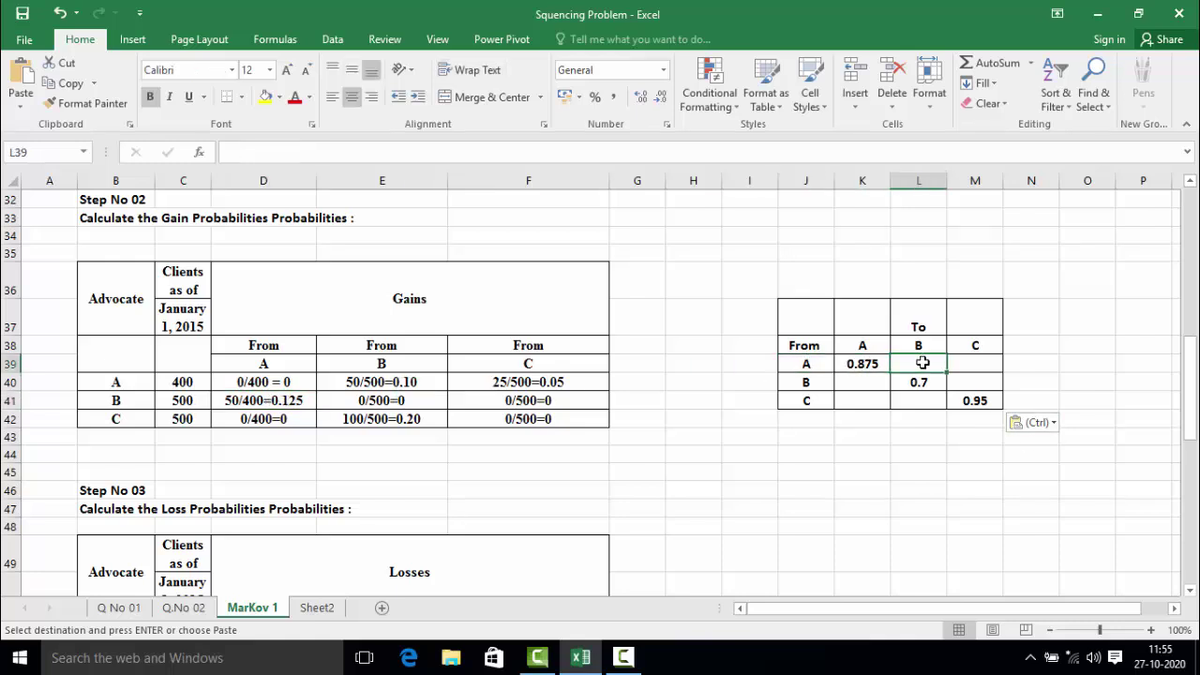
text(0.)
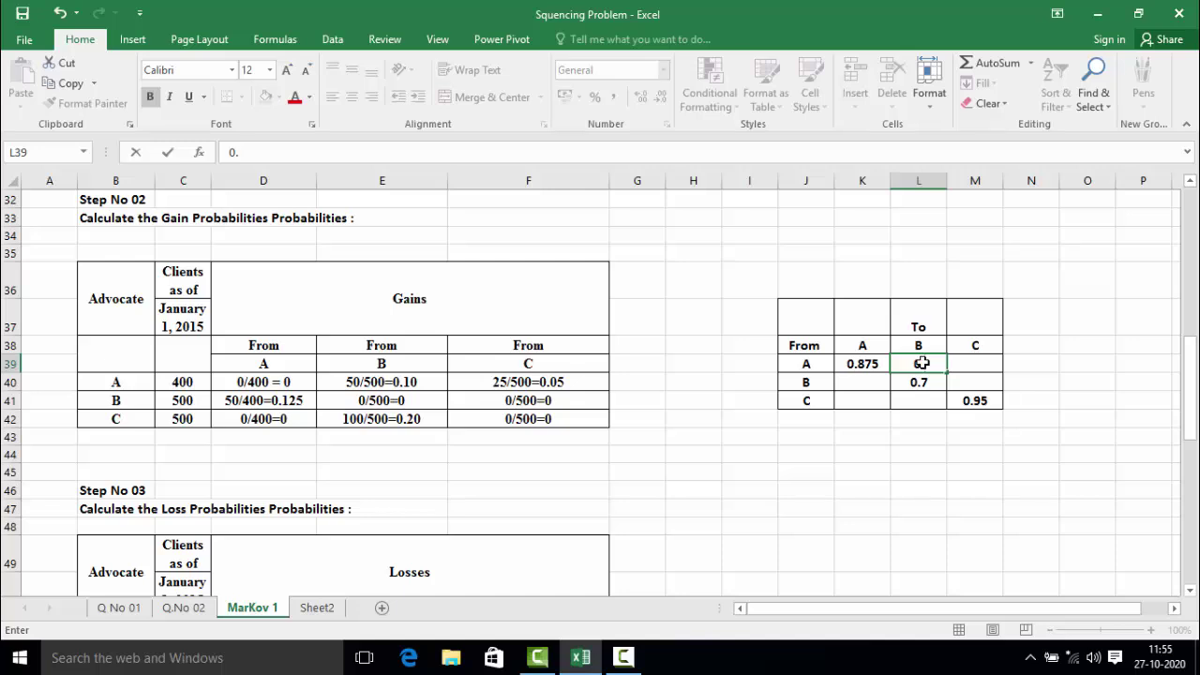
text(125)
- Look up C's gain from A and enter 0 in the matrix for From A to C
click(278, 371)
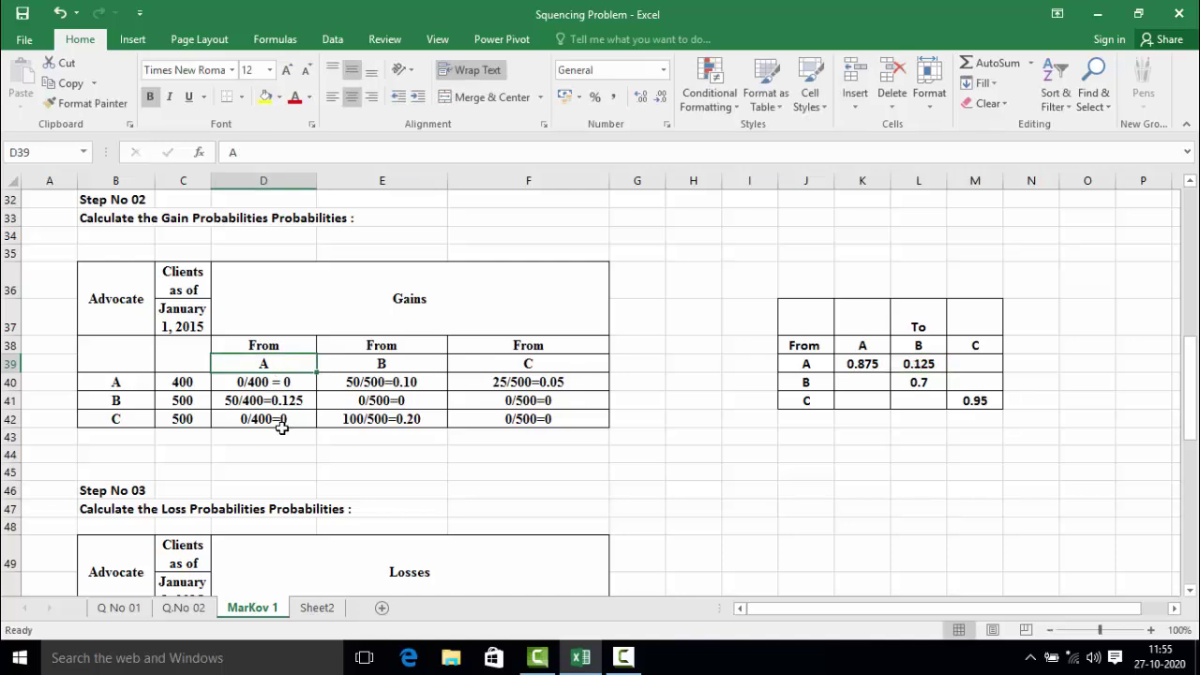
click(284, 422)
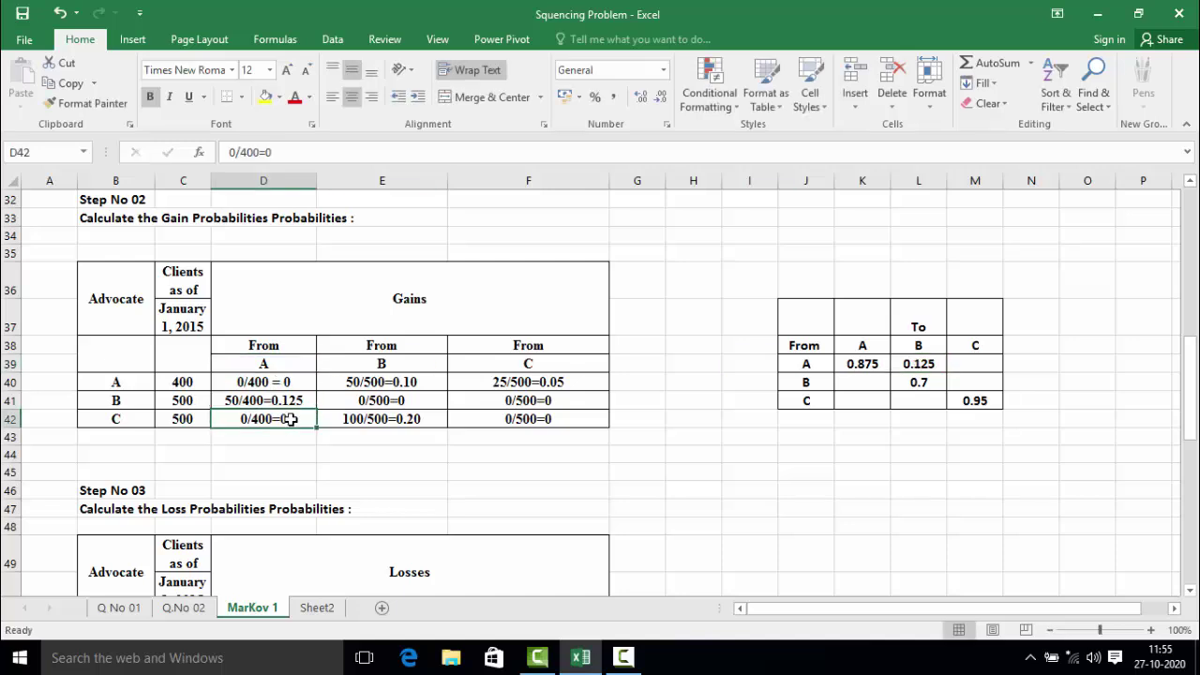
click(978, 366)
text(0)
- Complete the matrix's From B row using the gains from B: 0.1 to A and 0.20 to C
click(803, 382)
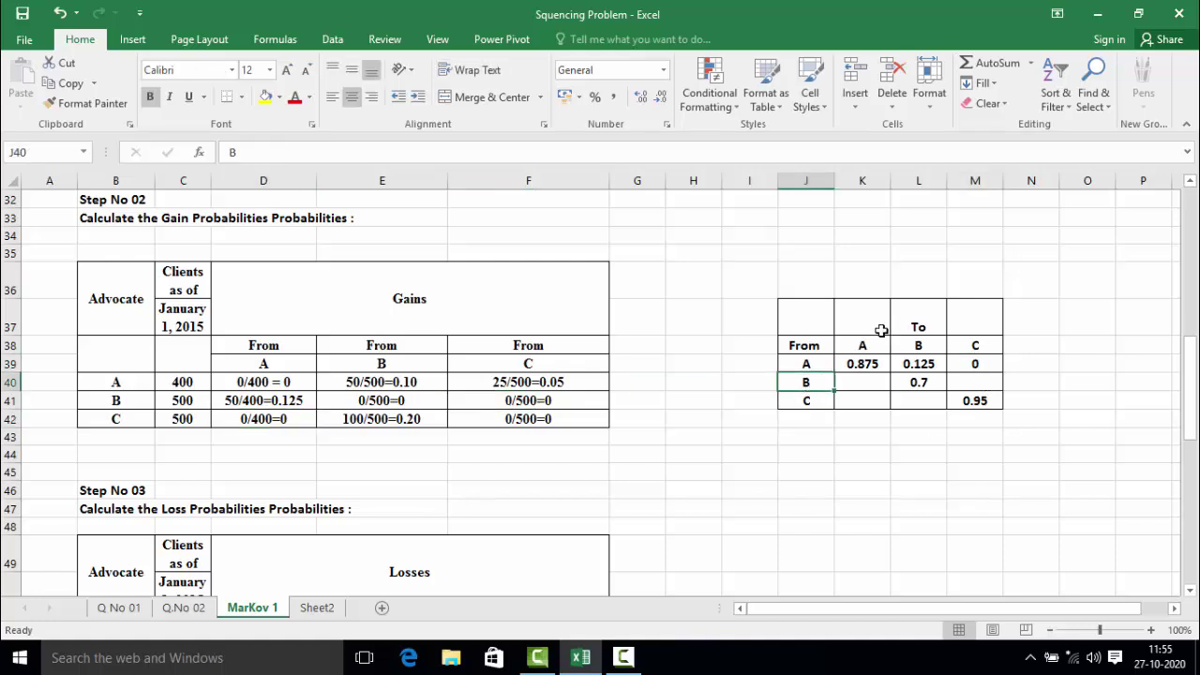
click(387, 365)
click(364, 385)
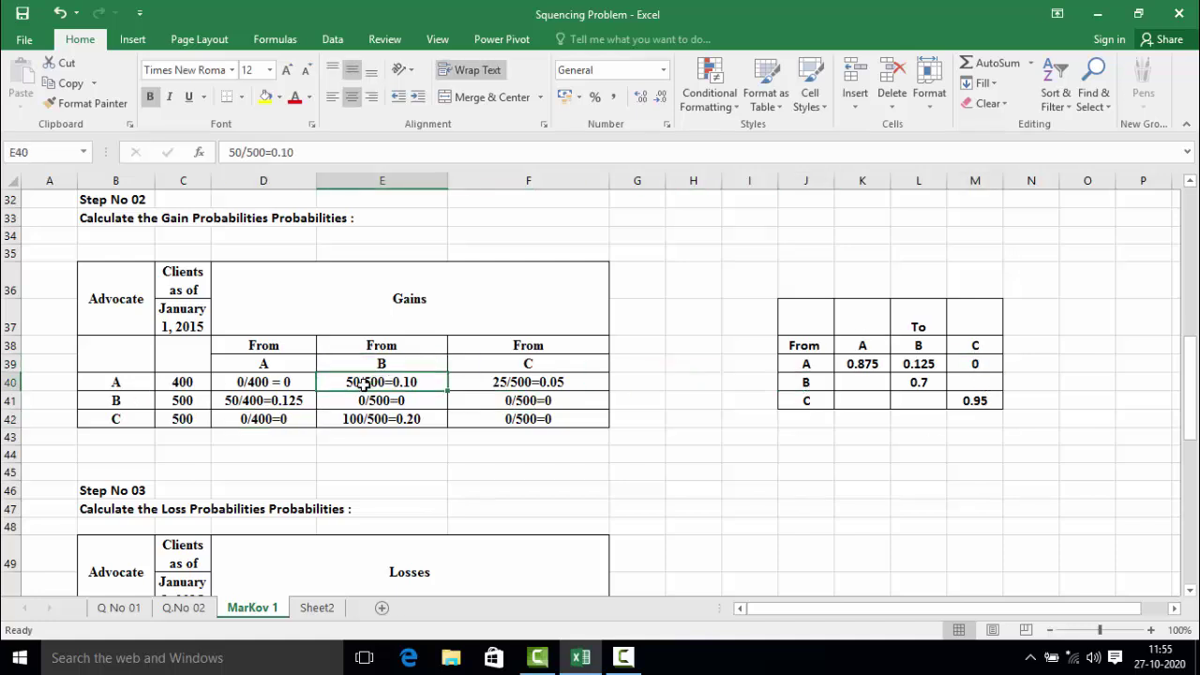
click(842, 384)
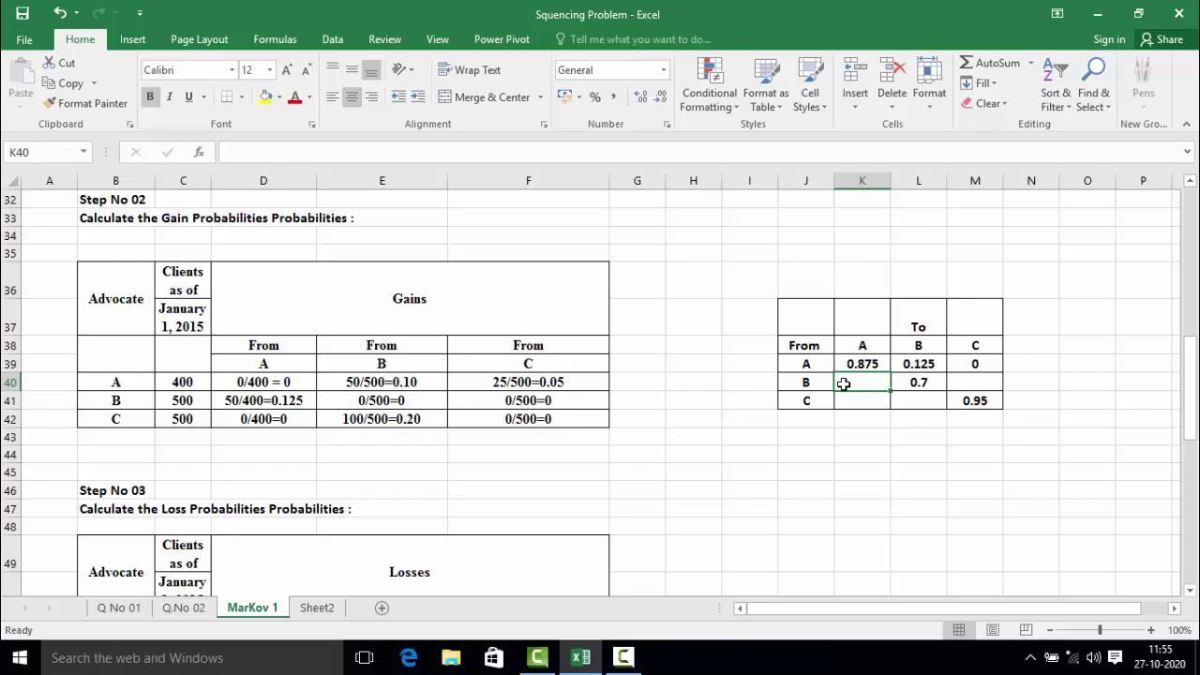
text(0.1)
click(975, 381)
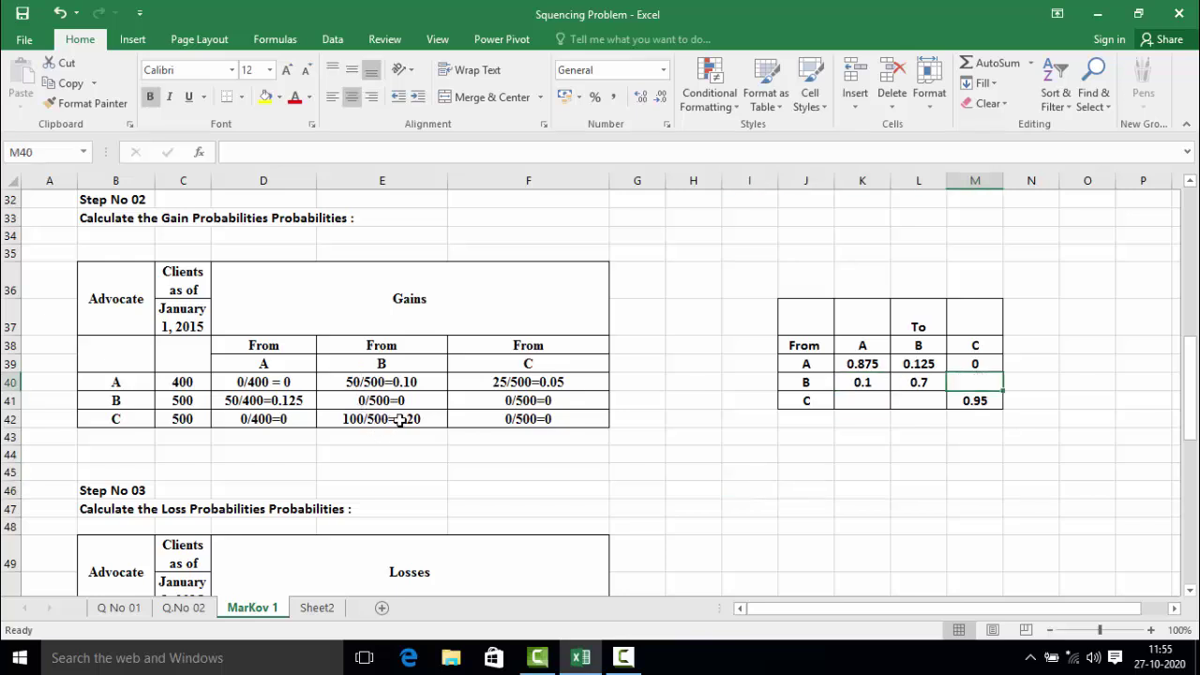
text(0.20)
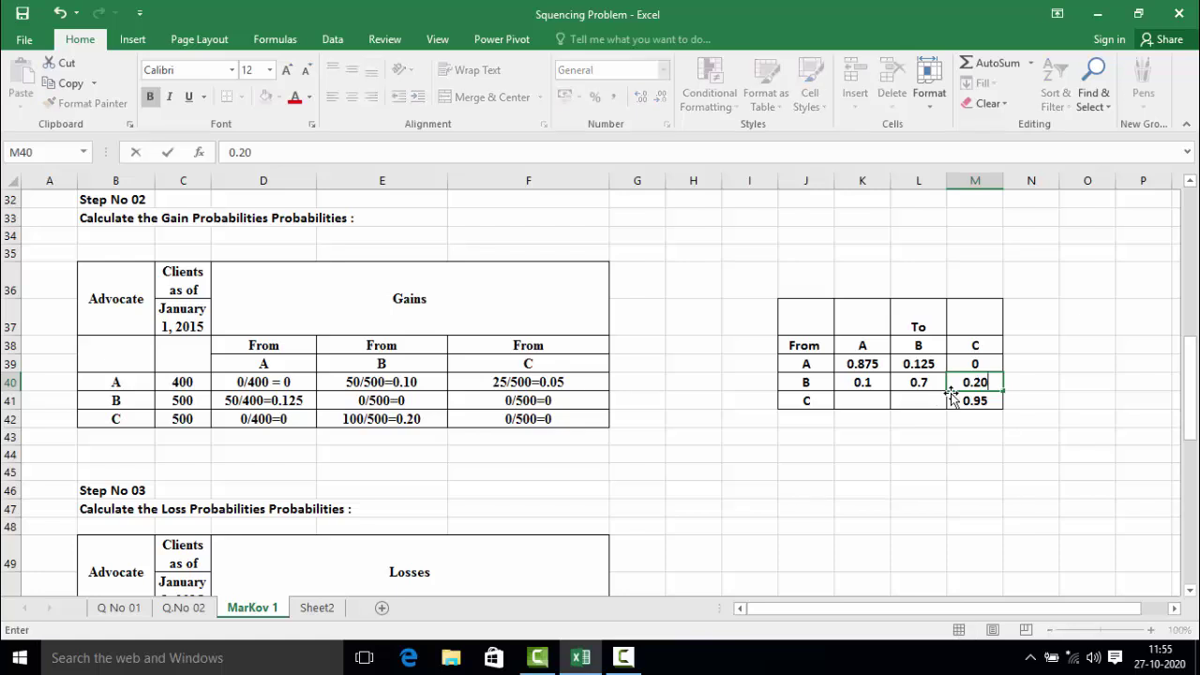
click(917, 507)
- Complete the matrix's From C row using the gains from C: 0.05 to A and 0 to B
click(849, 396)
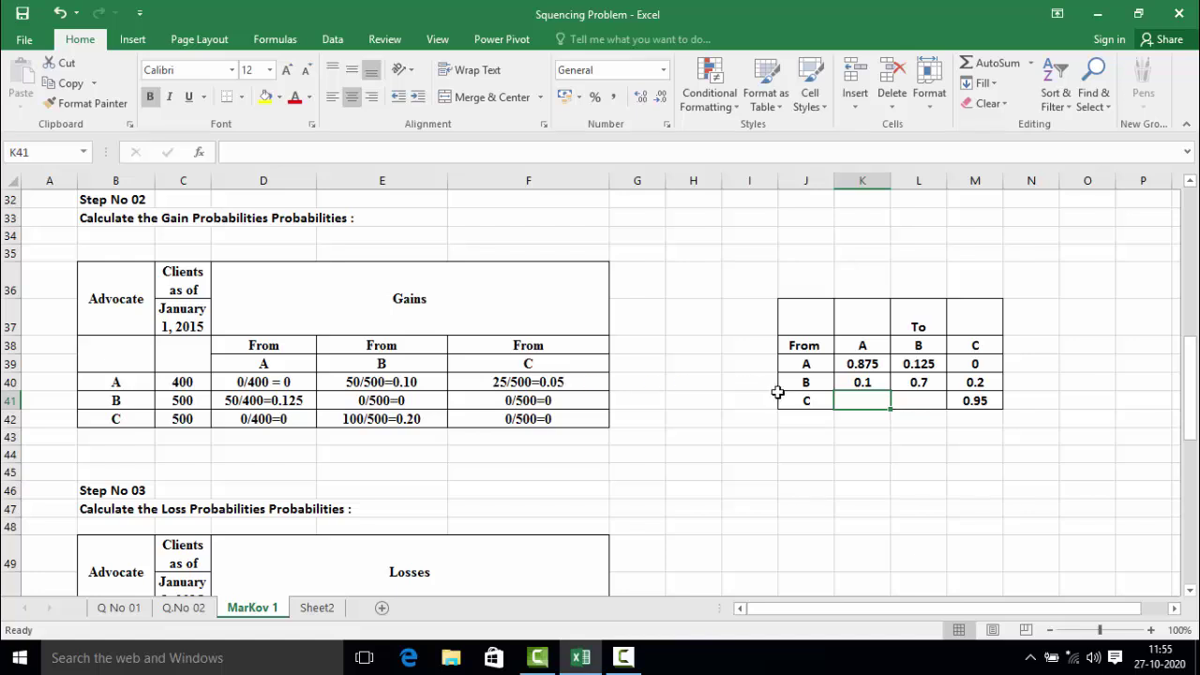
text(0.05)
click(930, 400)
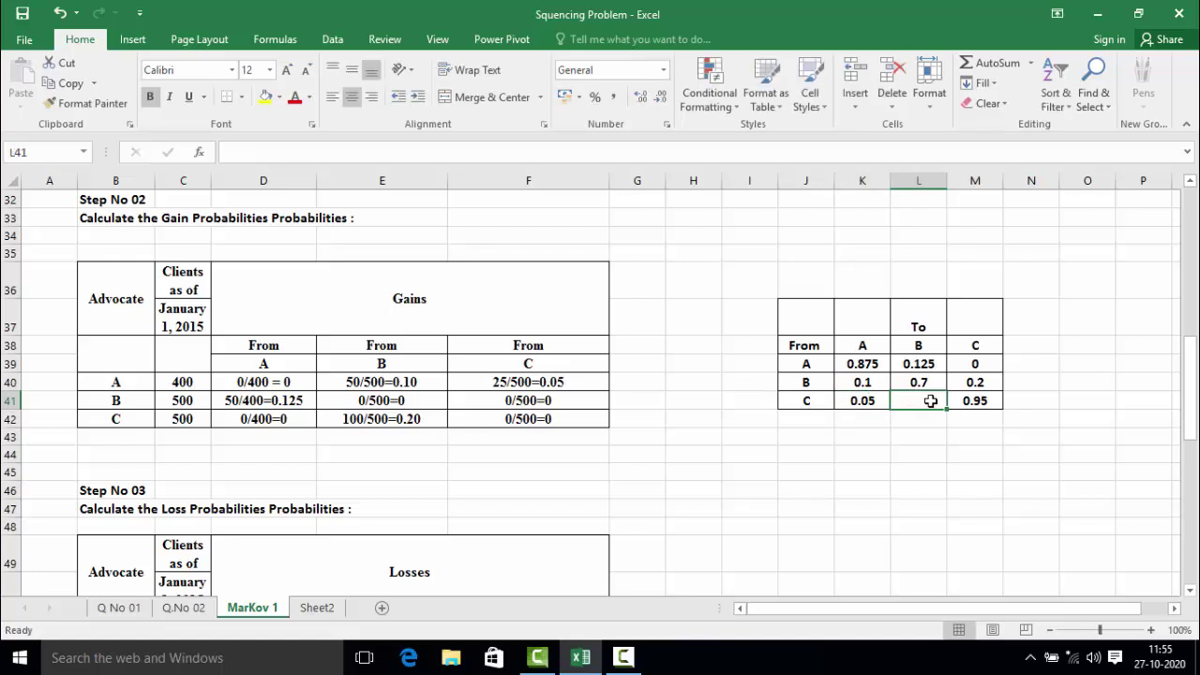
click(541, 370)
click(545, 400)
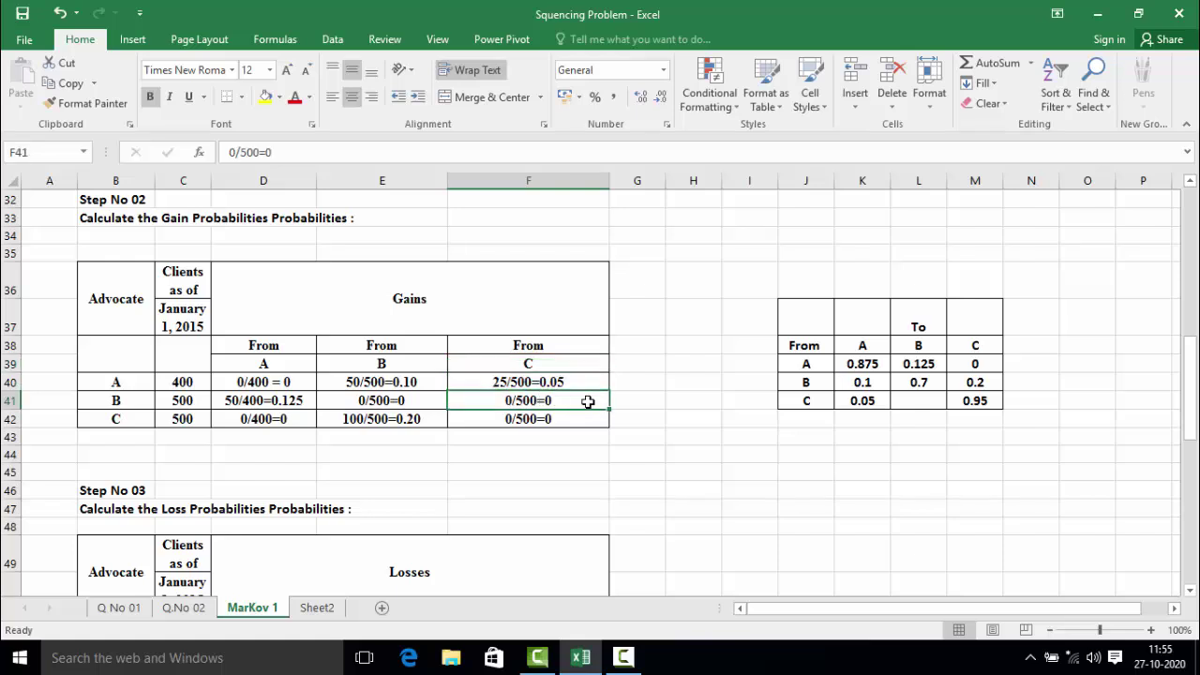
click(918, 400)
text(0)
click(867, 492)
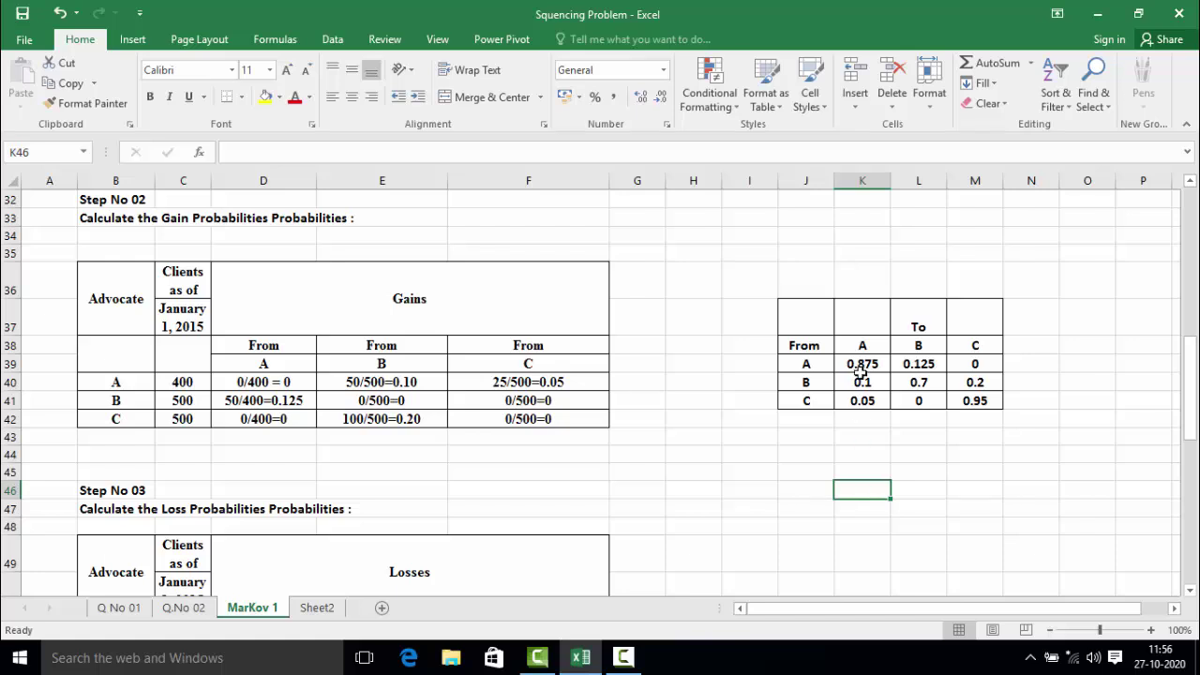
- Check the completed Step No 04 state-transition matrix row by row, selecting the From A and From B probabilities
scroll(859, 375, down, 7)
click(528, 434)
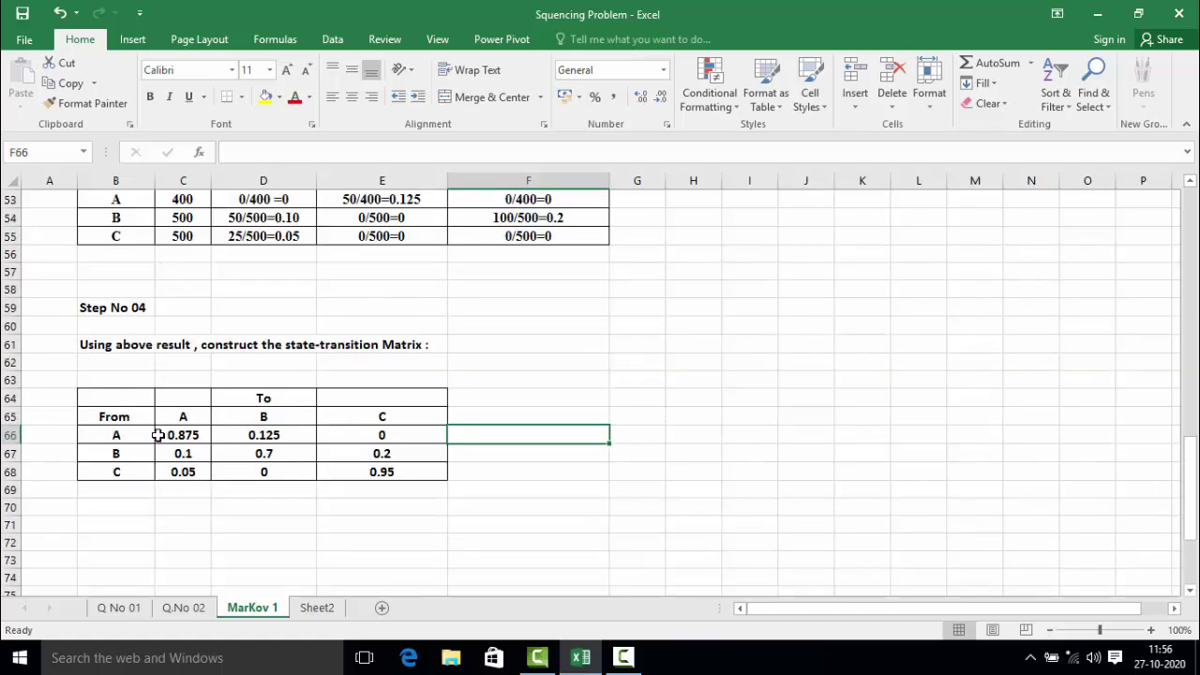
key(Up)
key(Up)
key(Up)
key(Left)
key(Left)
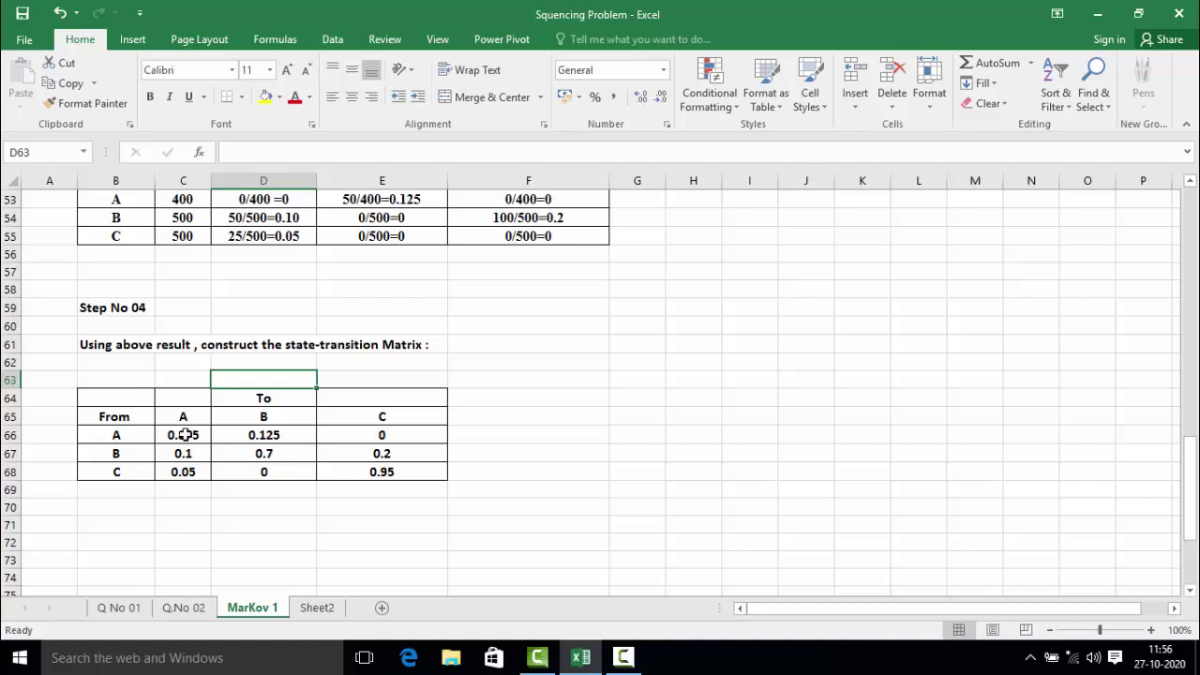
drag(185, 434, 384, 433)
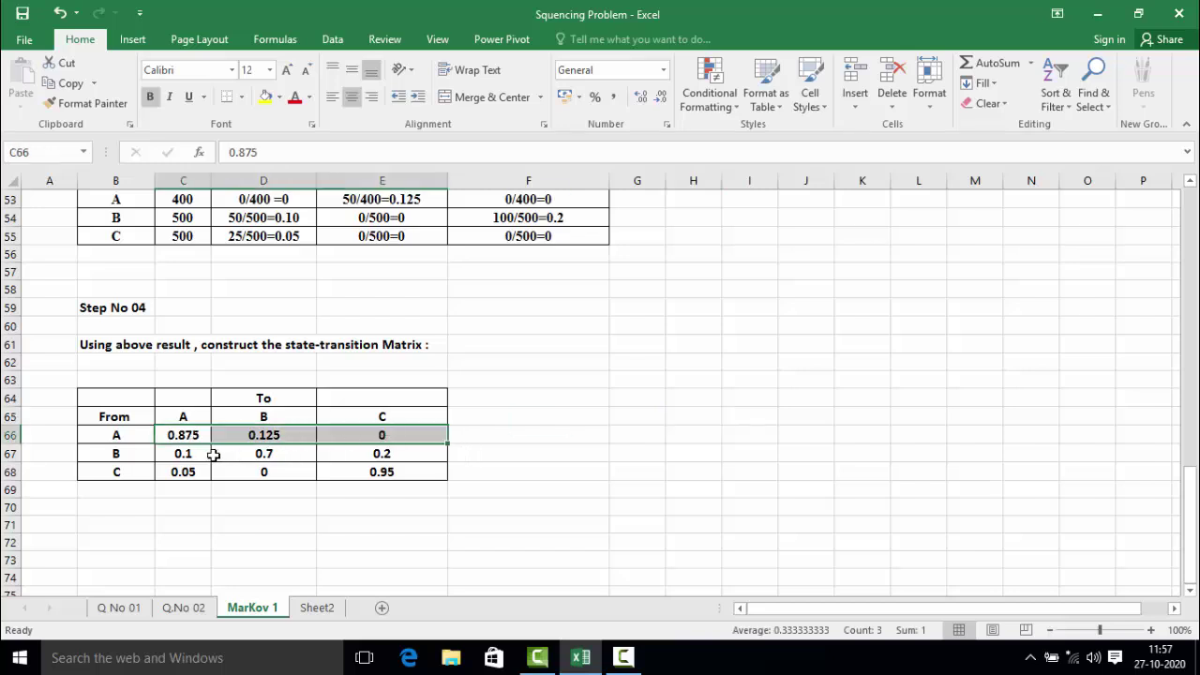
drag(204, 455, 347, 457)
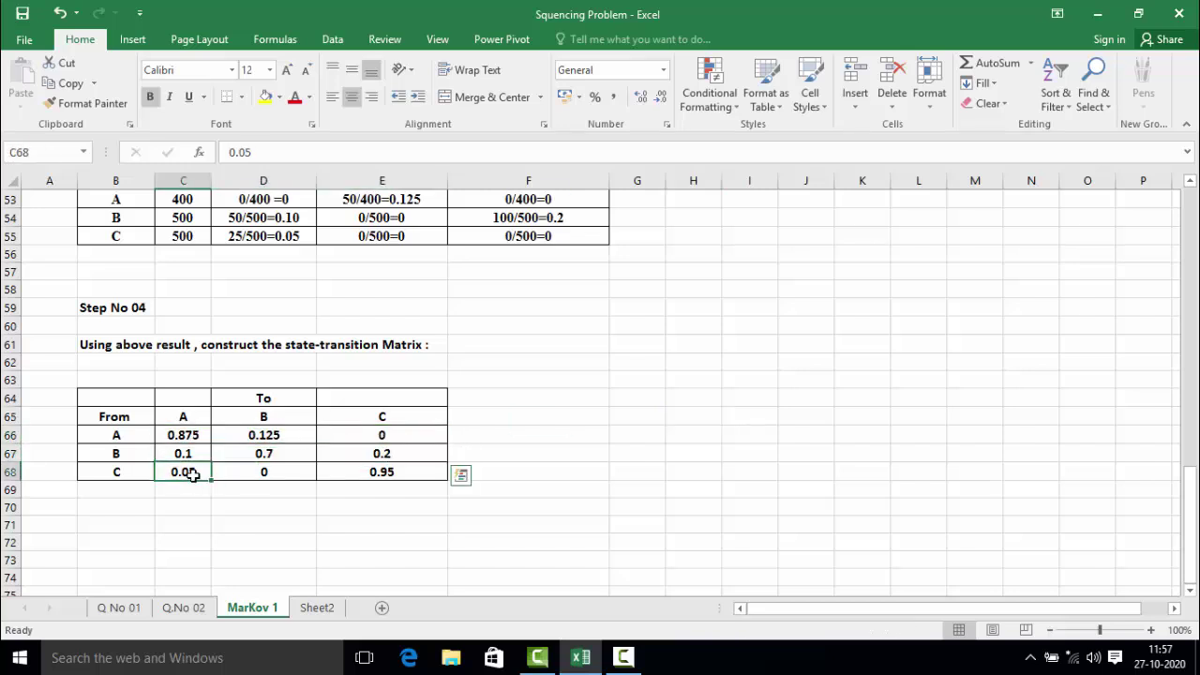